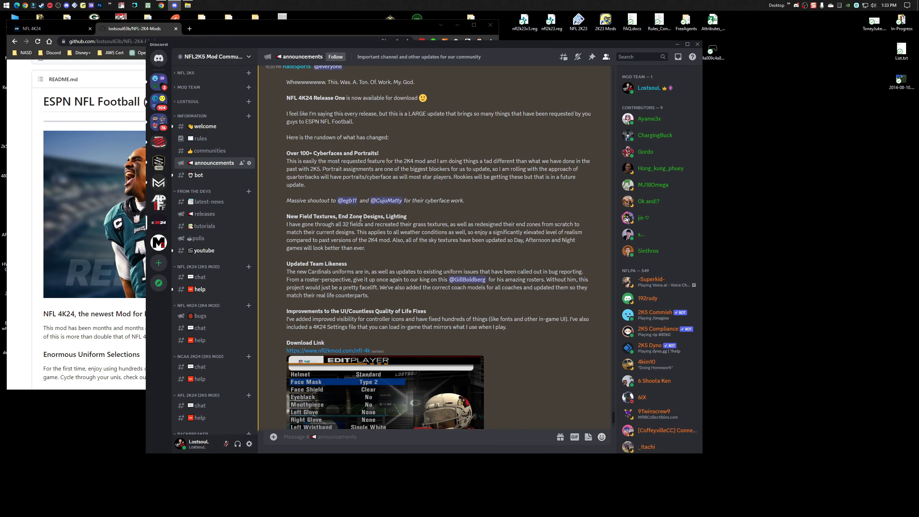
Close the Discord window and look through the NFL 4K24 README on GitHub down to the PC downloads table.
{"action": "left_click", "coordinate": [697, 44]}
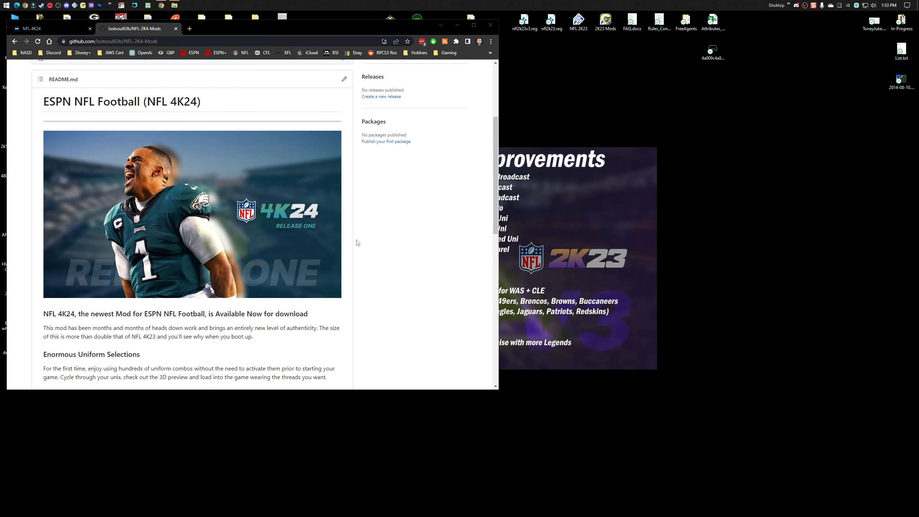
{"action": "scroll", "coordinate": [391, 268], "scroll_direction": "down", "scroll_amount": 3}
{"action": "scroll", "coordinate": [391, 267], "scroll_direction": "down", "scroll_amount": 9}
{"action": "scroll", "coordinate": [391, 264], "scroll_direction": "up", "scroll_amount": 1}
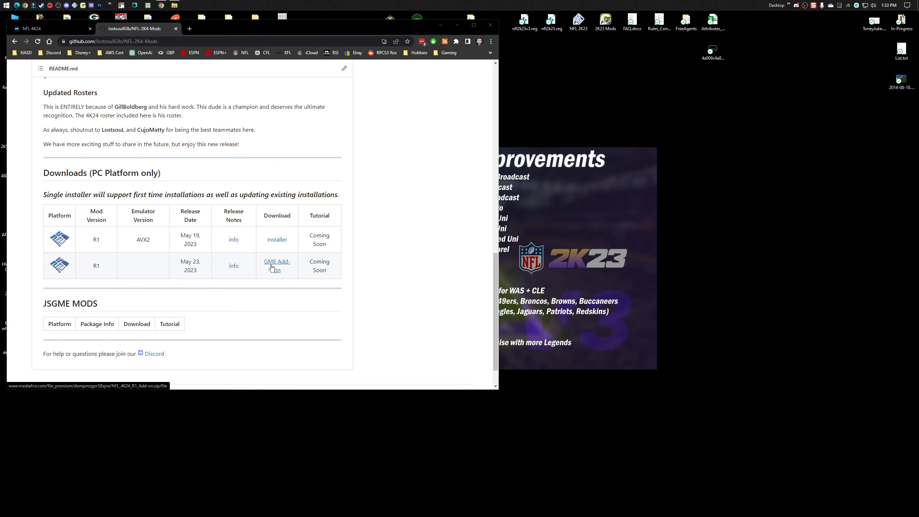
Switch to File Explorer and read the installation instructions in the add-on folder's ReadMe.txt, closing the file when done.
{"action": "left_click", "coordinate": [174, 5]}
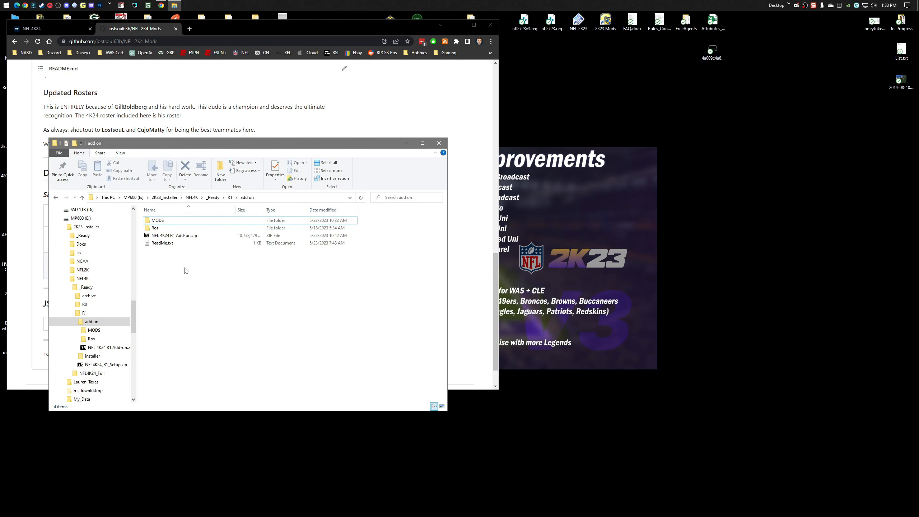
{"action": "double_click", "coordinate": [165, 242]}
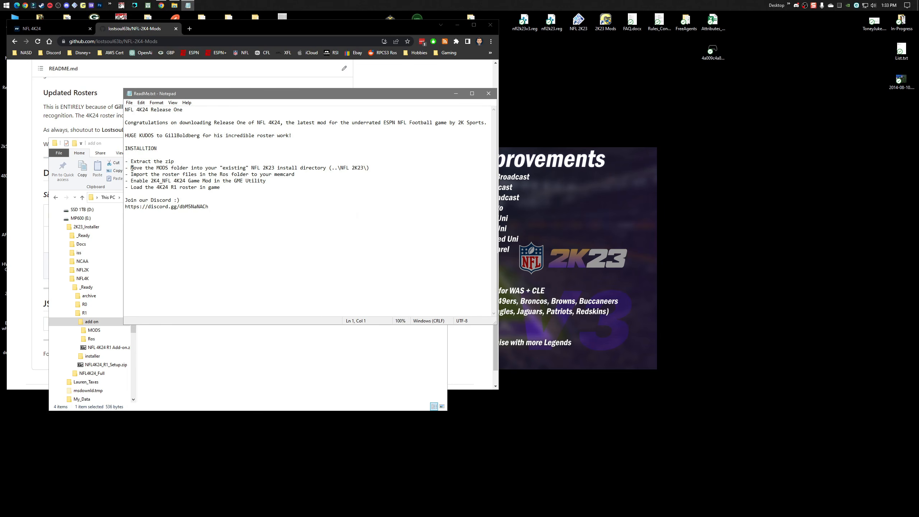
{"action": "left_click_drag", "start_coordinate": [132, 168], "coordinate": [221, 183]}
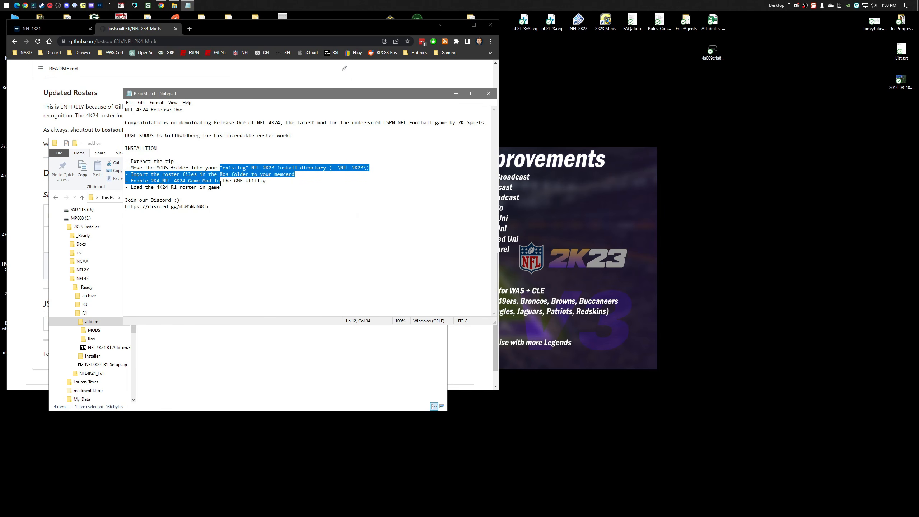
{"action": "left_click", "coordinate": [488, 93]}
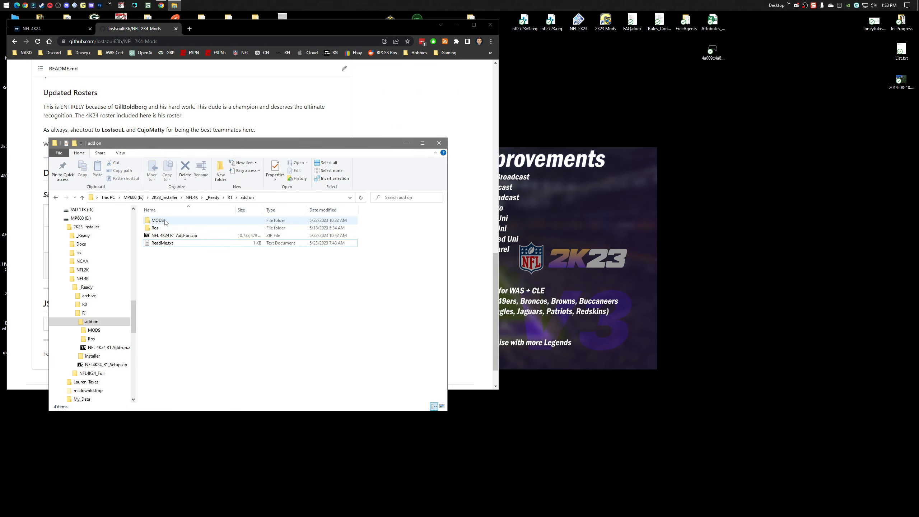
View the NFL 2K23 install folder beside the add-on folder as the destination for MODS, and close it without copying anything.
{"action": "right_click", "coordinate": [580, 19]}
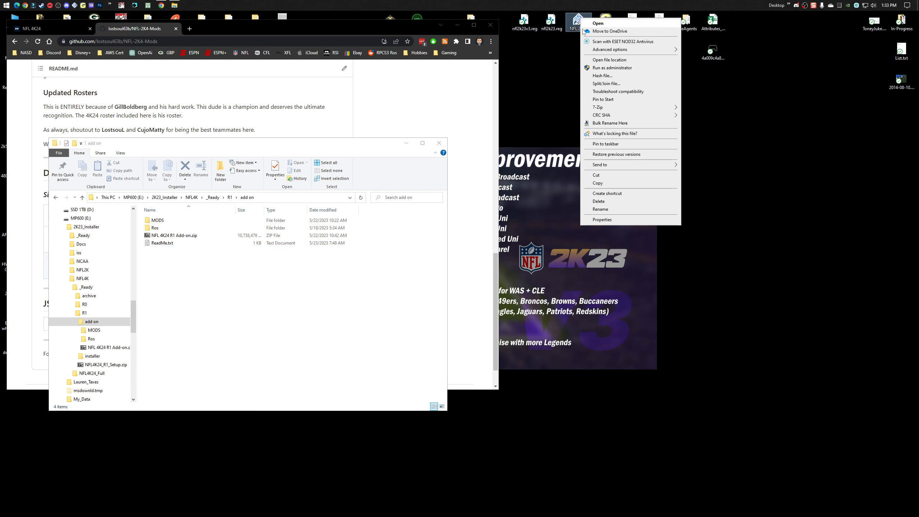
{"action": "left_click", "coordinate": [609, 60]}
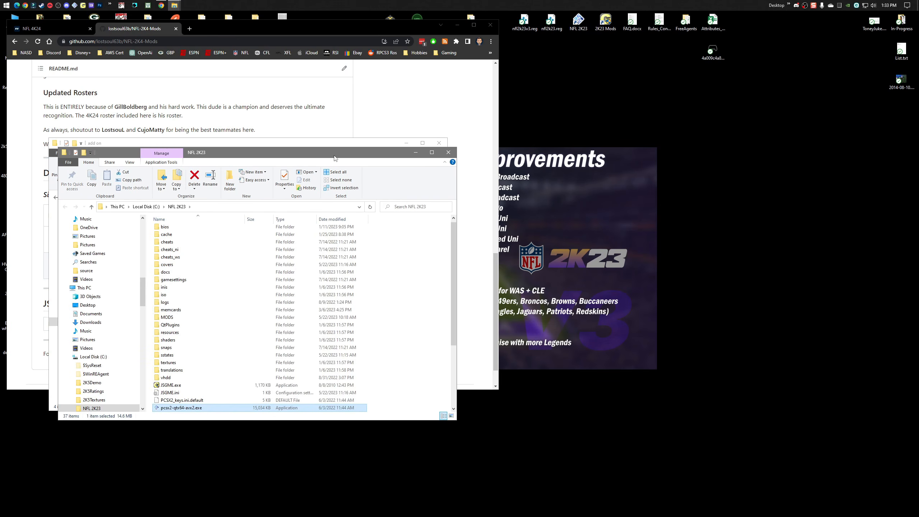
{"action": "left_click_drag", "start_coordinate": [334, 159], "coordinate": [691, 146]}
{"action": "left_click", "coordinate": [159, 221]}
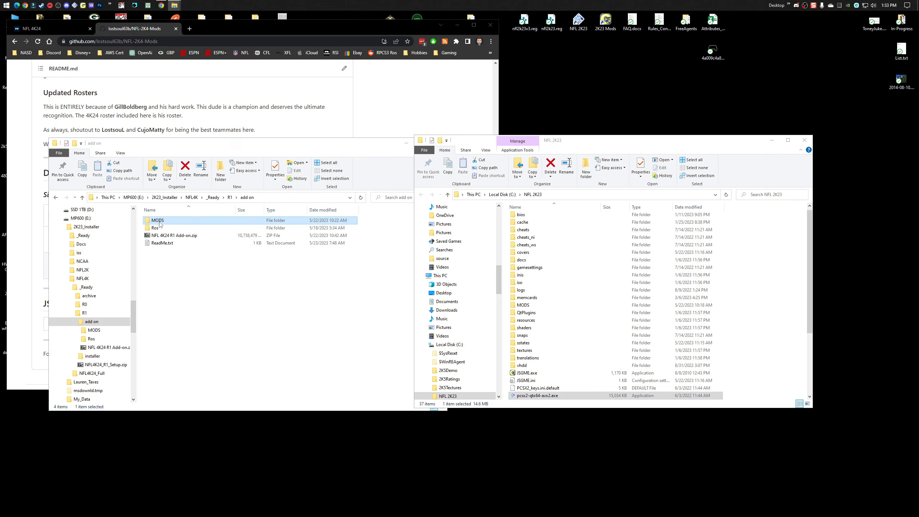
{"action": "right_click", "coordinate": [159, 221]}
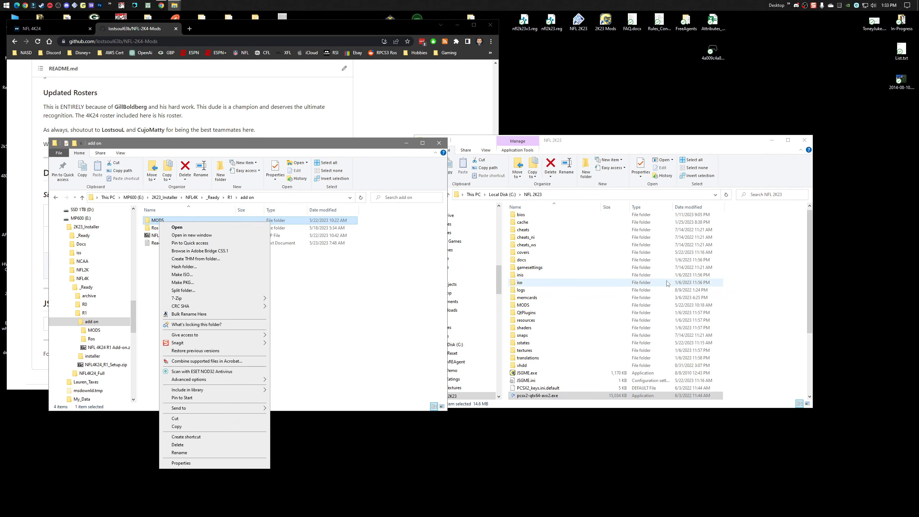
{"action": "left_click", "coordinate": [762, 277]}
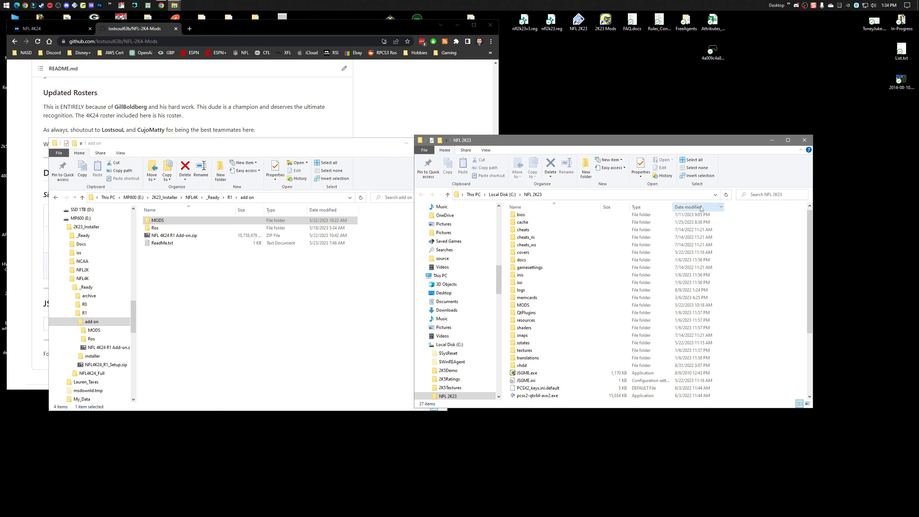
{"action": "left_click", "coordinate": [804, 139]}
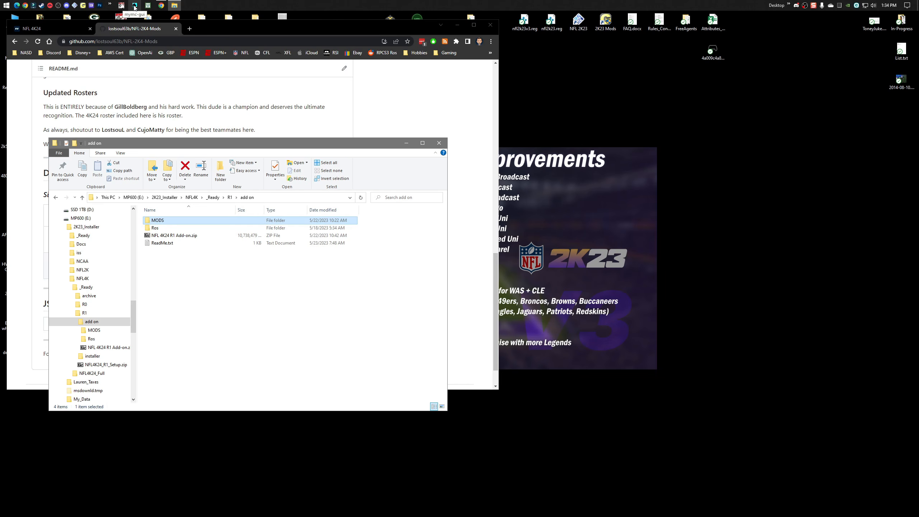
Look at the roster files in the add-on's Ros folder, and return to the R1 folder.
{"action": "left_click", "coordinate": [173, 272]}
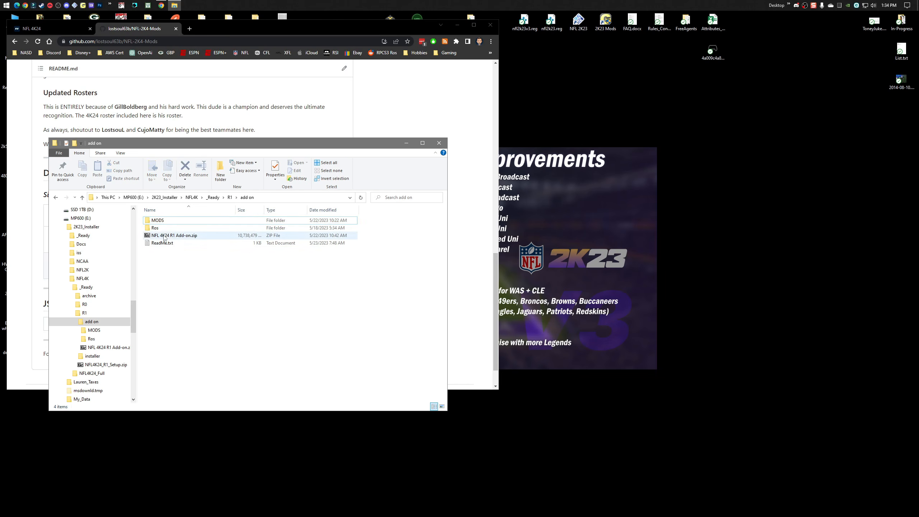
{"action": "double_click", "coordinate": [158, 228]}
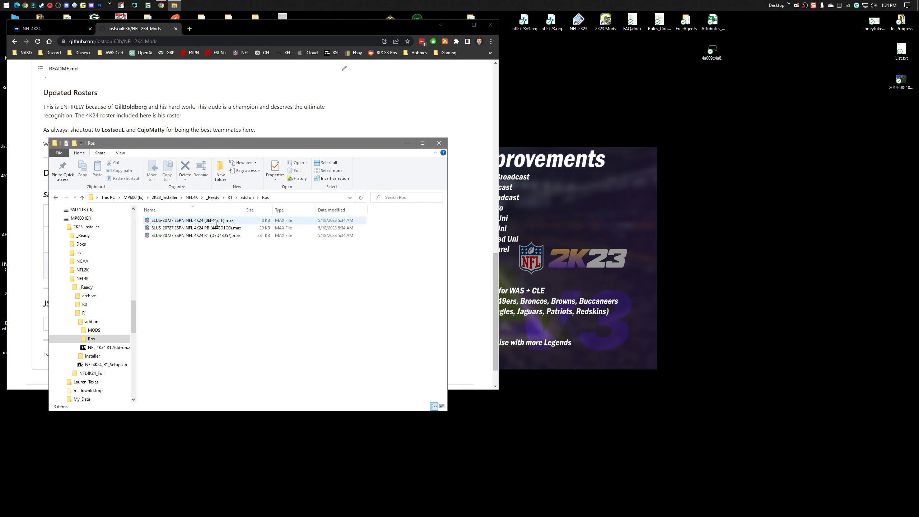
{"action": "left_click", "coordinate": [247, 198]}
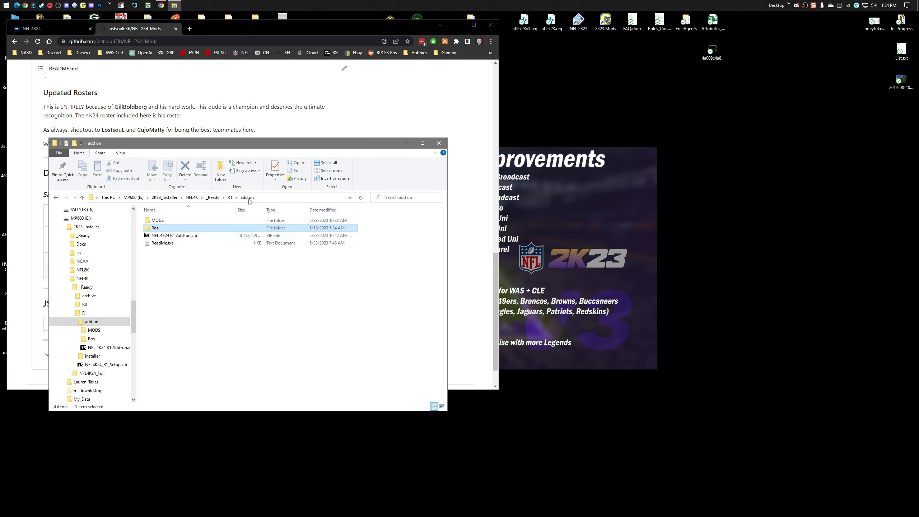
{"action": "left_click", "coordinate": [229, 198]}
Open 2K23 Mods from the desktop, locate 2K4_NFL 4K24 Game Mod among the available mods, and close the utility.
{"action": "left_click", "coordinate": [609, 49]}
{"action": "double_click", "coordinate": [605, 21]}
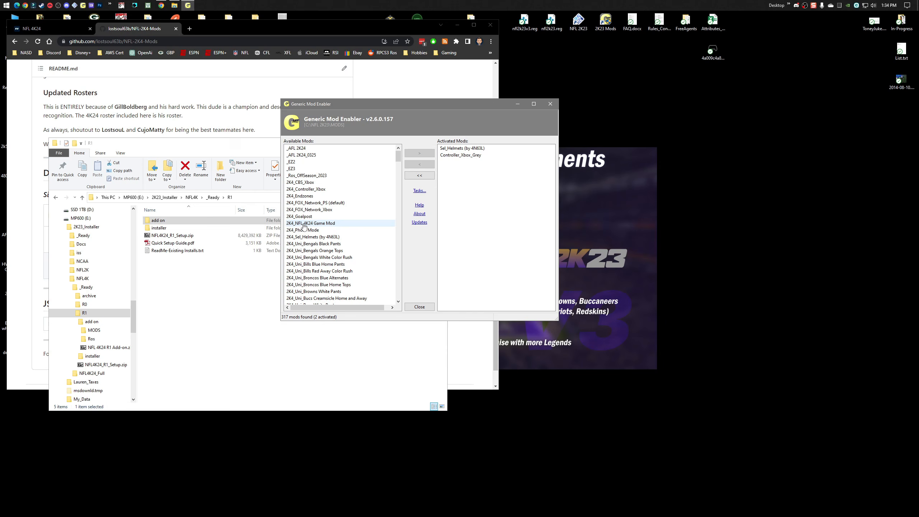
{"action": "left_click", "coordinate": [311, 224]}
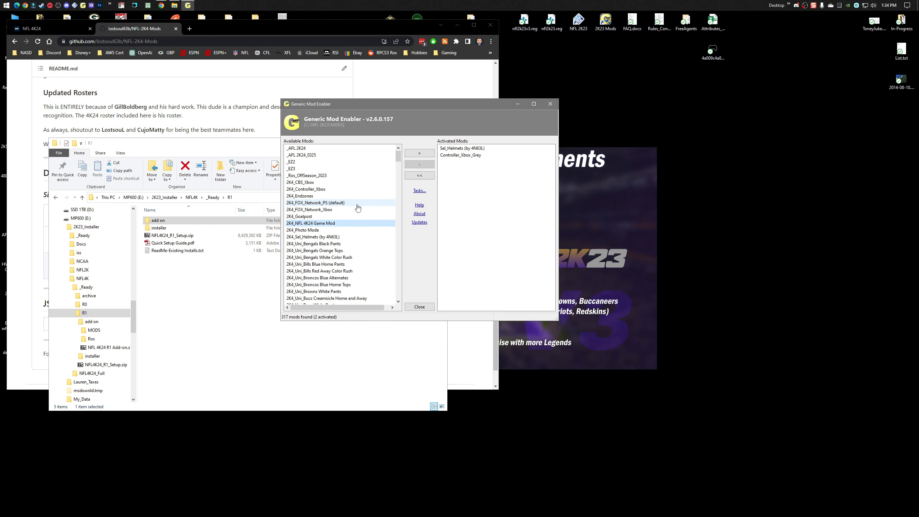
{"action": "left_click", "coordinate": [421, 308]}
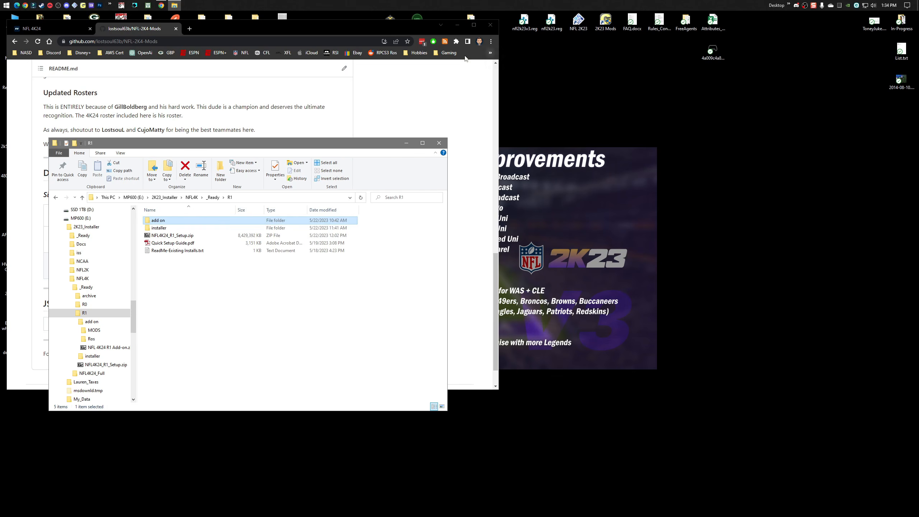
Find the Installer download on the GitHub page, and skim Quick Setup Guide.pdf in the R1 folder.
{"action": "left_click", "coordinate": [417, 106]}
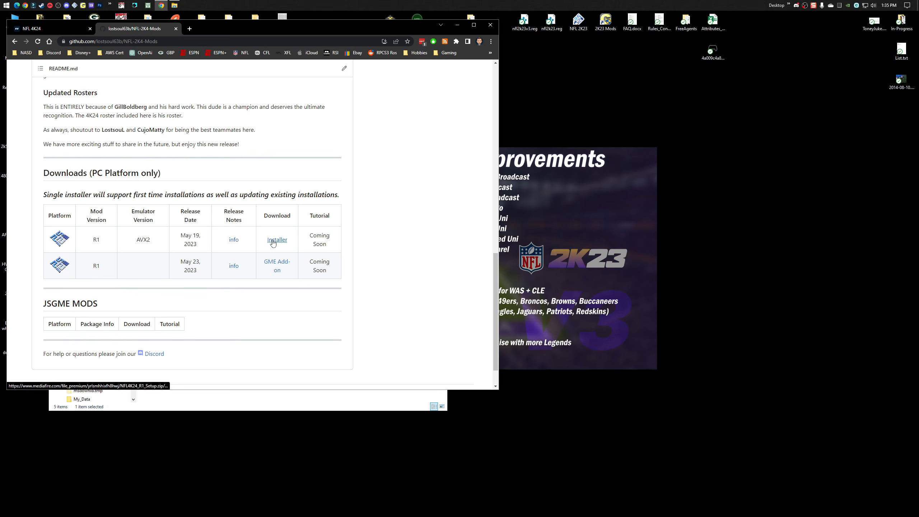
{"action": "left_click", "coordinate": [275, 399]}
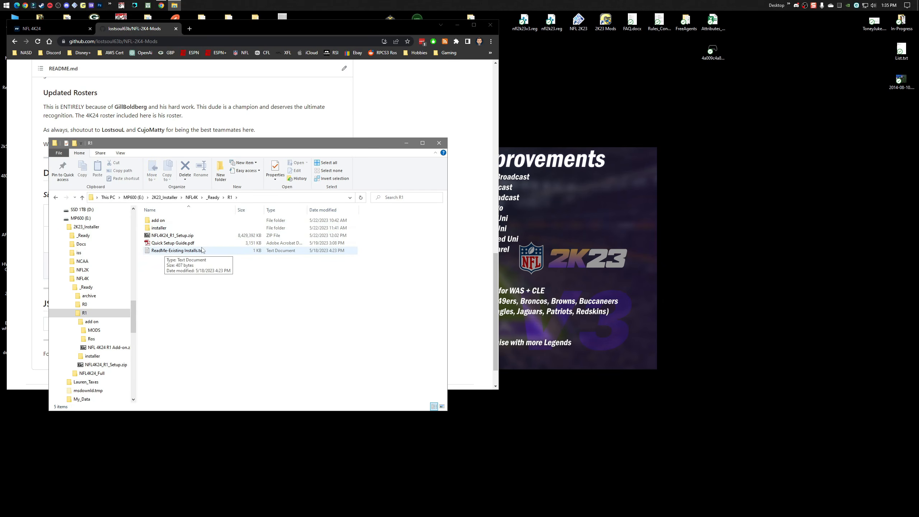
{"action": "double_click", "coordinate": [173, 242]}
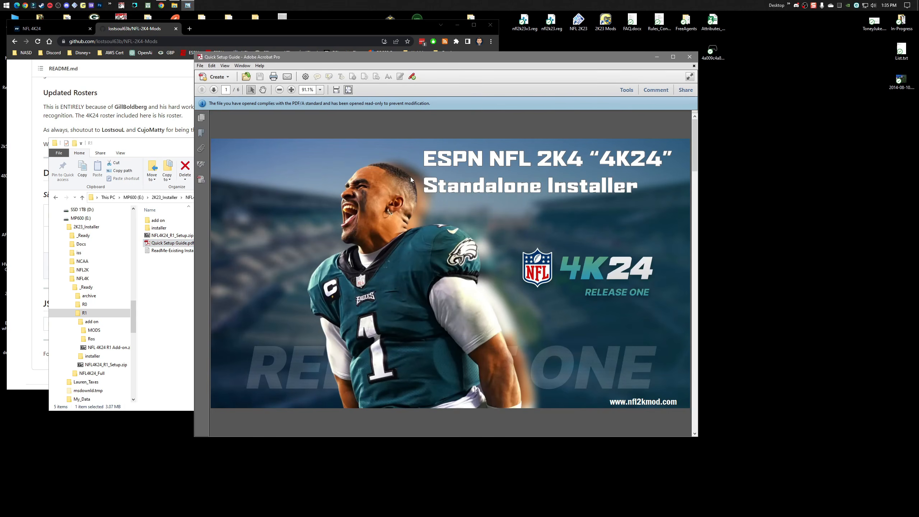
{"action": "scroll", "coordinate": [410, 177], "scroll_direction": "down", "scroll_amount": 3}
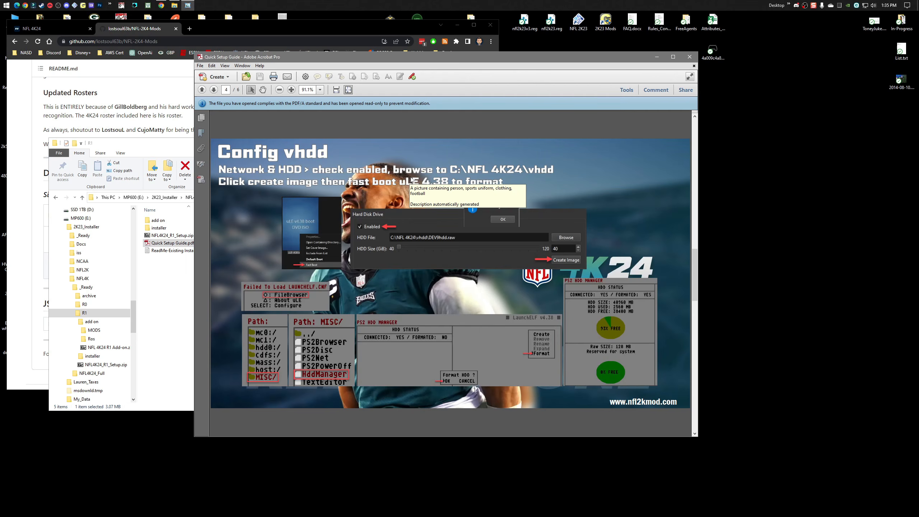
{"action": "scroll", "coordinate": [410, 176], "scroll_direction": "down", "scroll_amount": 2}
{"action": "left_click", "coordinate": [689, 57]}
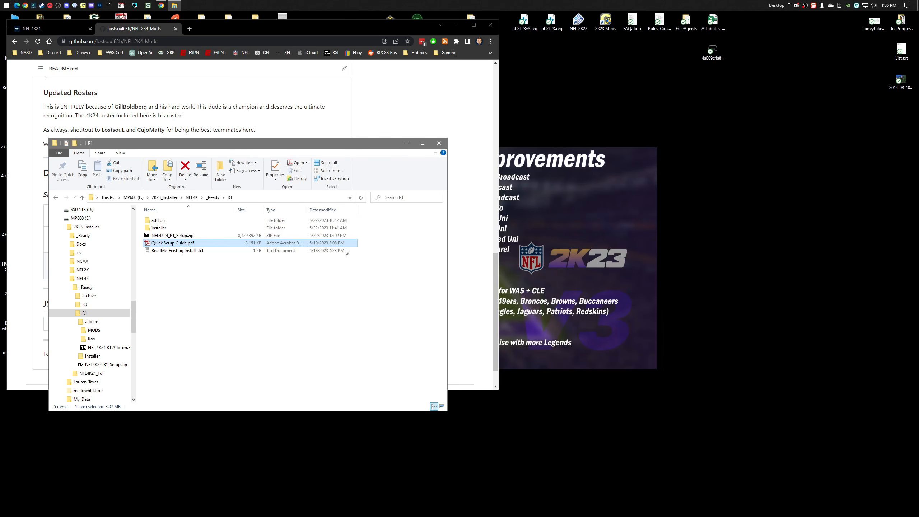
Run NFL4K24_R1_Setup.exe from the installer folder as administrator.
{"action": "left_click", "coordinate": [248, 310]}
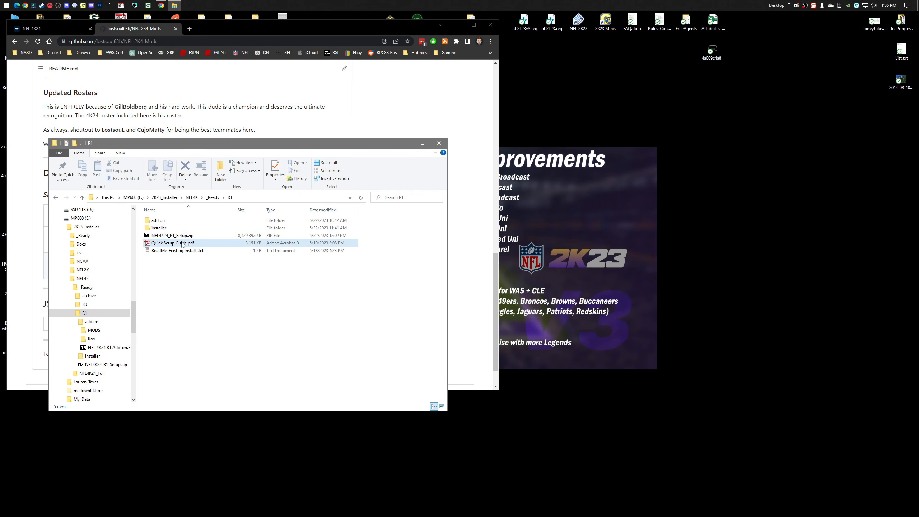
{"action": "double_click", "coordinate": [170, 228]}
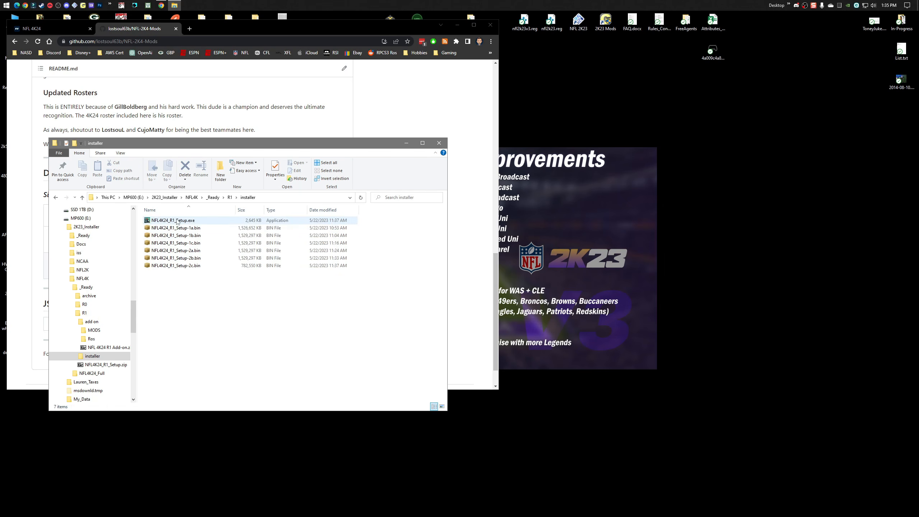
{"action": "right_click", "coordinate": [178, 222]}
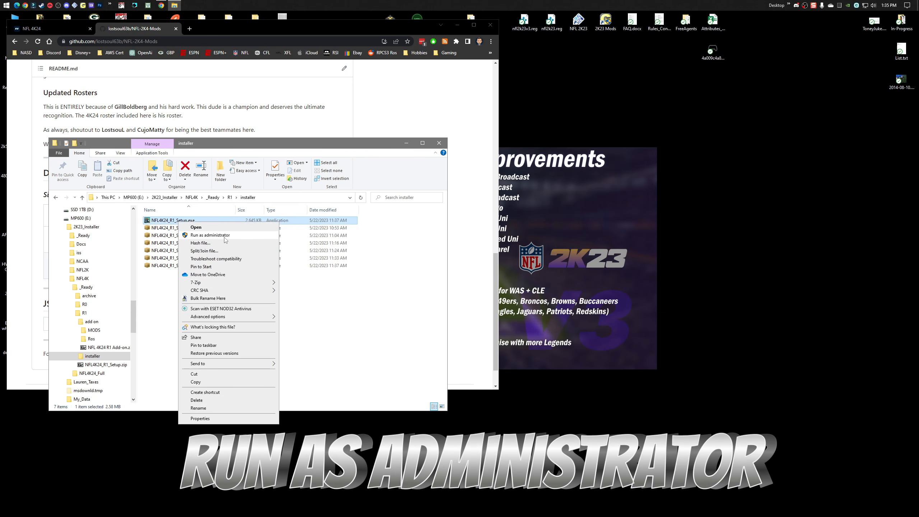
{"action": "left_click", "coordinate": [225, 236]}
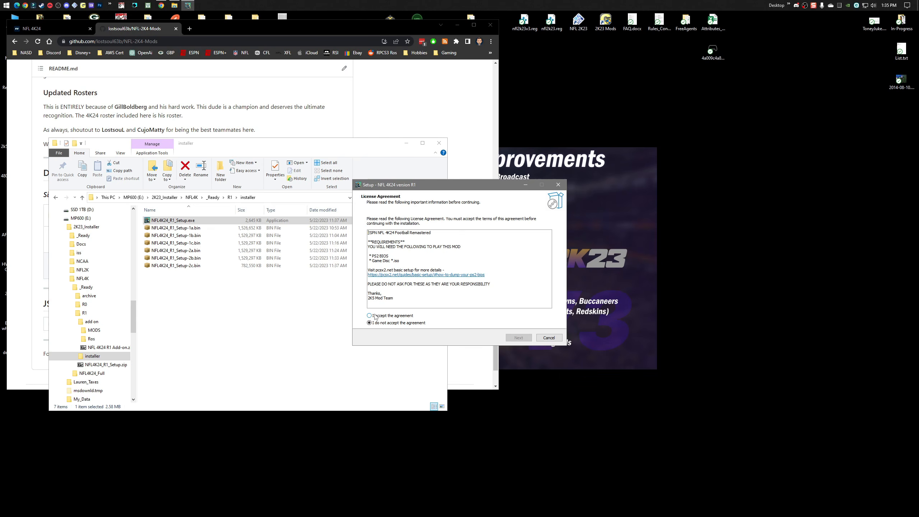
{"action": "left_click_drag", "start_coordinate": [396, 185], "coordinate": [378, 179]}
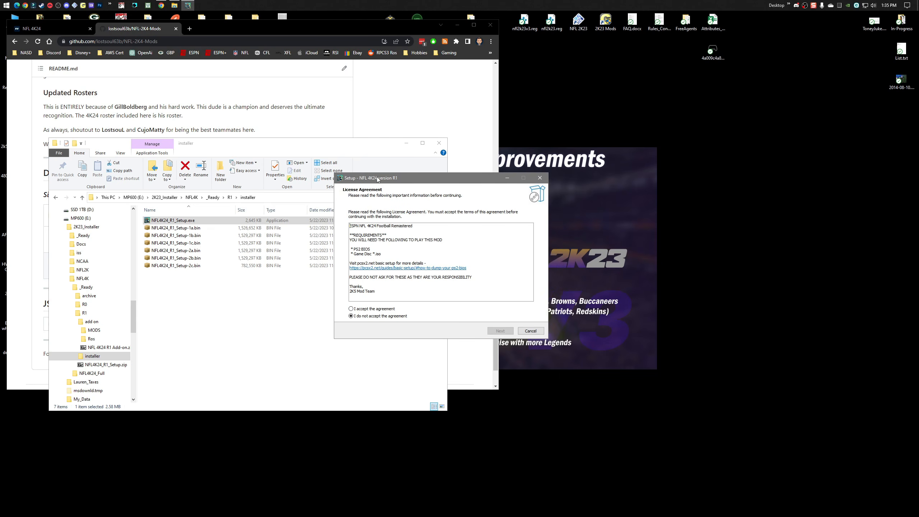
Accept the license agreement in the NFL 4K24 setup and continue past the information page to the destination selection.
{"action": "left_click", "coordinate": [363, 308]}
{"action": "left_click_drag", "start_coordinate": [355, 239], "coordinate": [391, 244]}
{"action": "left_click", "coordinate": [392, 244]}
{"action": "left_click", "coordinate": [500, 331]}
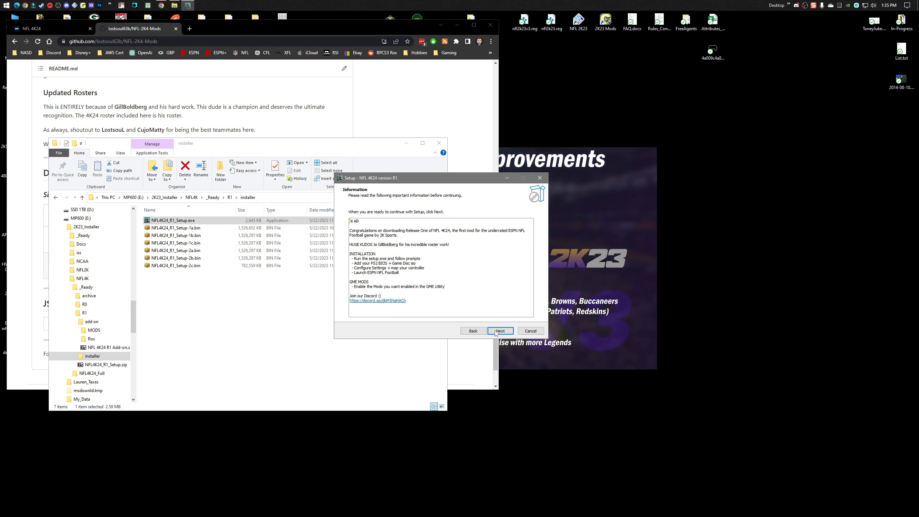
{"action": "left_click", "coordinate": [499, 331]}
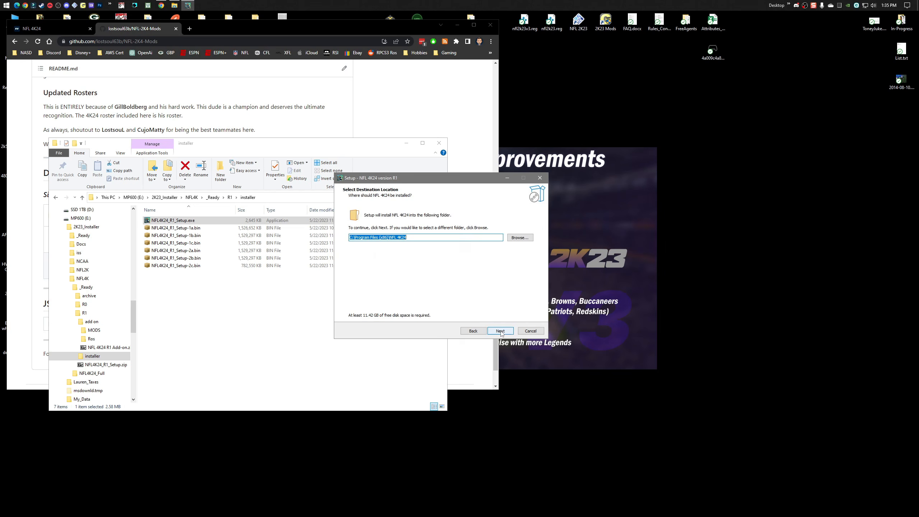
Set the installation destination to C:\NFL 4K24 and continue to the additional tasks.
{"action": "left_click", "coordinate": [390, 239]}
{"action": "left_click_drag", "start_coordinate": [388, 237], "coordinate": [355, 237]}
{"action": "key", "text": "BackSpace"}
{"action": "key", "text": "BackSpace"}
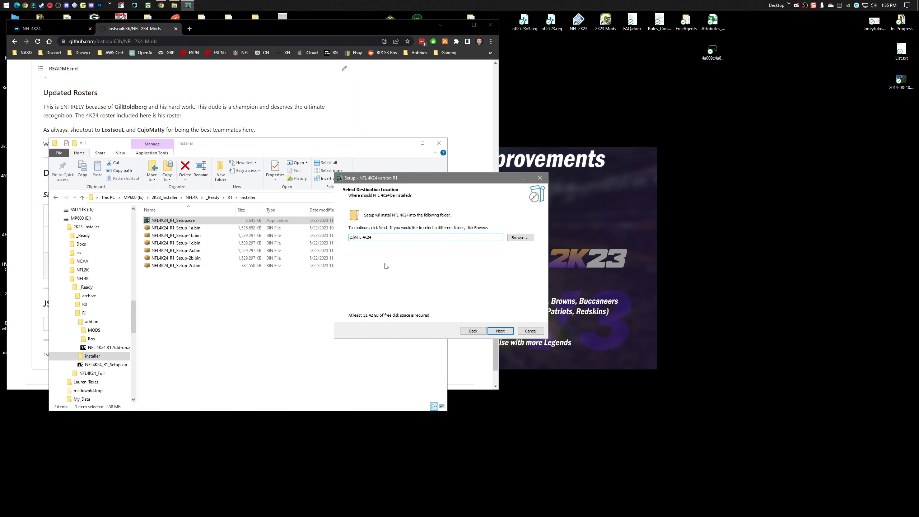
{"action": "key", "text": "BackSpace"}
{"action": "left_click", "coordinate": [493, 332]}
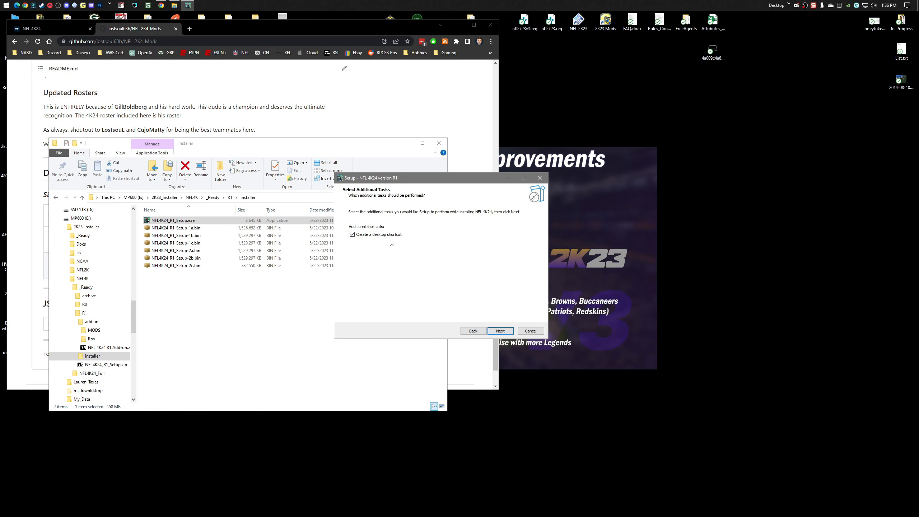
Keep the desktop shortcut option enabled and install NFL 4K24.
{"action": "left_click", "coordinate": [498, 332]}
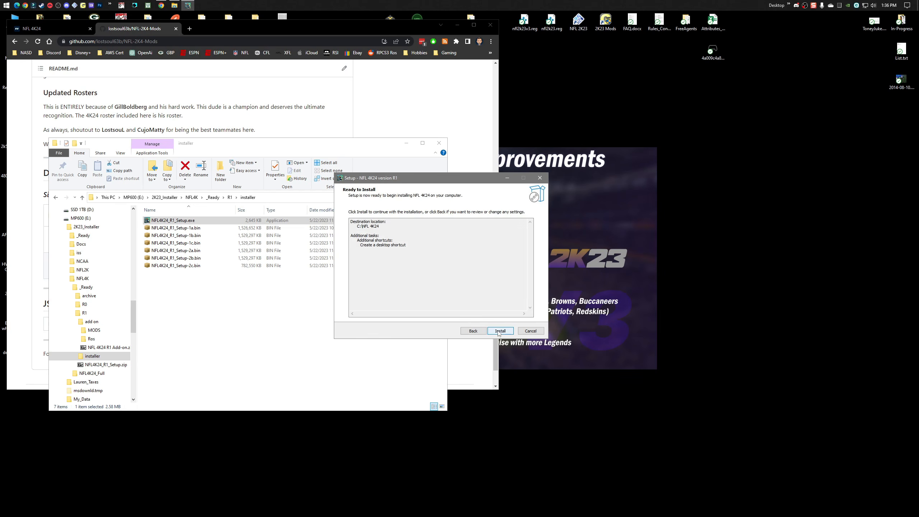
{"action": "left_click", "coordinate": [497, 331]}
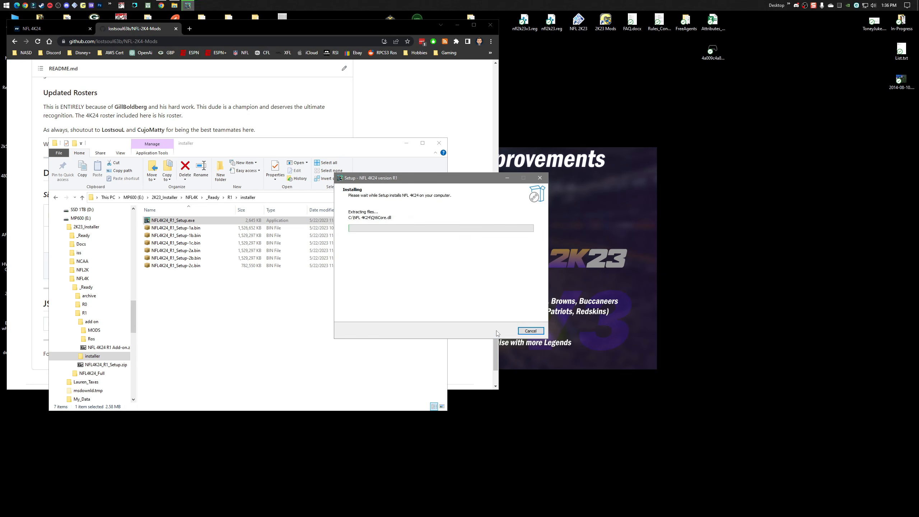
{"action": "left_click", "coordinate": [278, 343]}
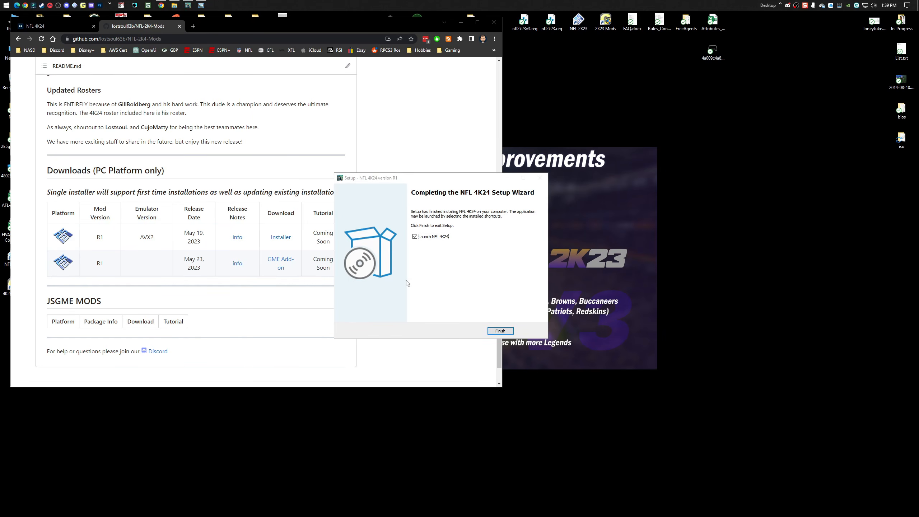
Finish the NFL 4K24 setup without launching the game and minimize the browser window.
{"action": "left_click", "coordinate": [415, 237]}
{"action": "left_click", "coordinate": [496, 331]}
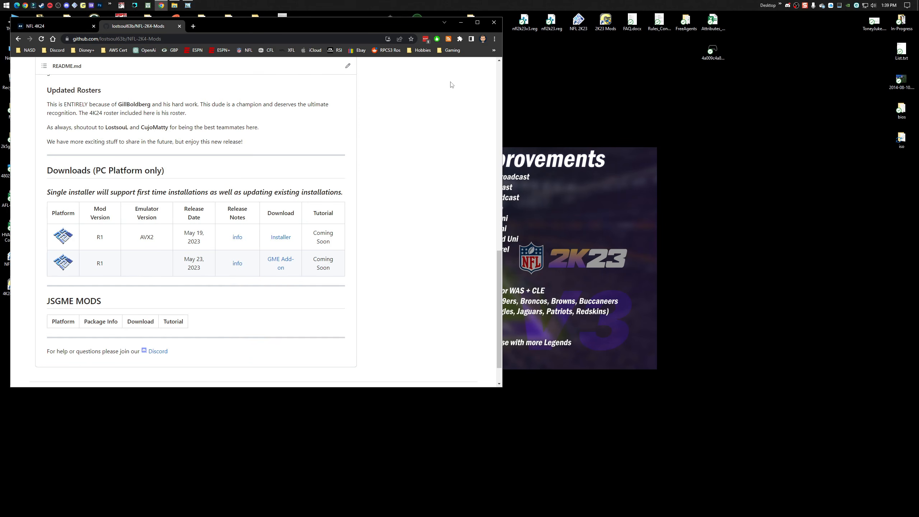
{"action": "left_click_drag", "start_coordinate": [344, 28], "coordinate": [354, 28]}
{"action": "left_click", "coordinate": [471, 24]}
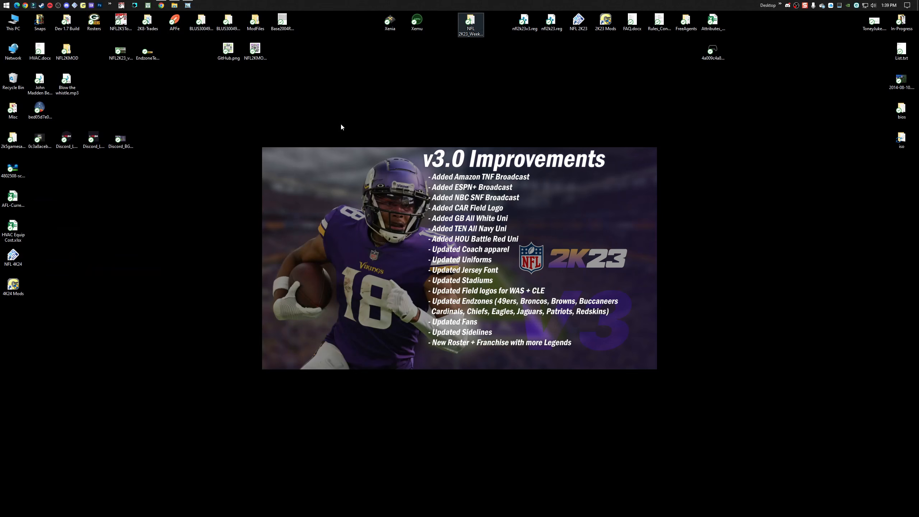
Move the NFL 4K24 and 4K24 Mods shortcuts side by side into the empty area above the wallpaper image.
{"action": "left_click_drag", "start_coordinate": [65, 332], "coordinate": [470, 110]}
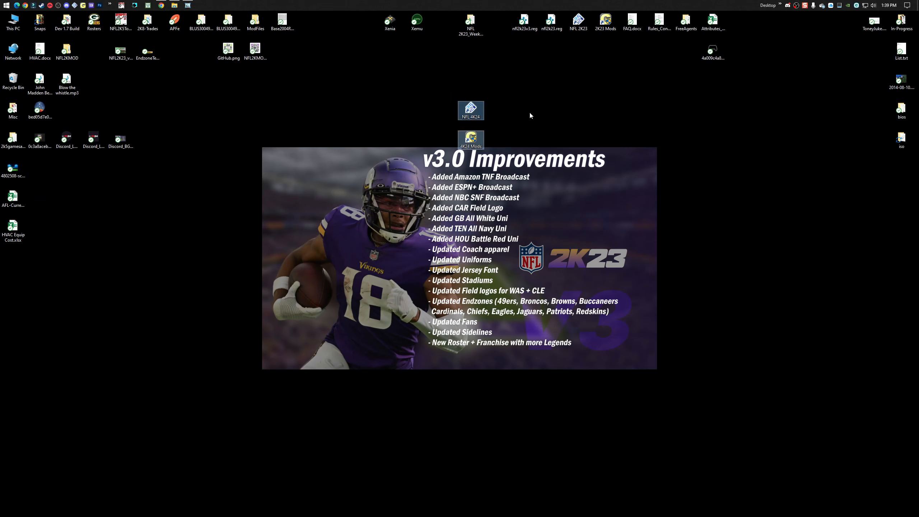
{"action": "left_click", "coordinate": [529, 115]}
{"action": "left_click_drag", "start_coordinate": [471, 141], "coordinate": [493, 111]}
{"action": "left_click", "coordinate": [389, 123]}
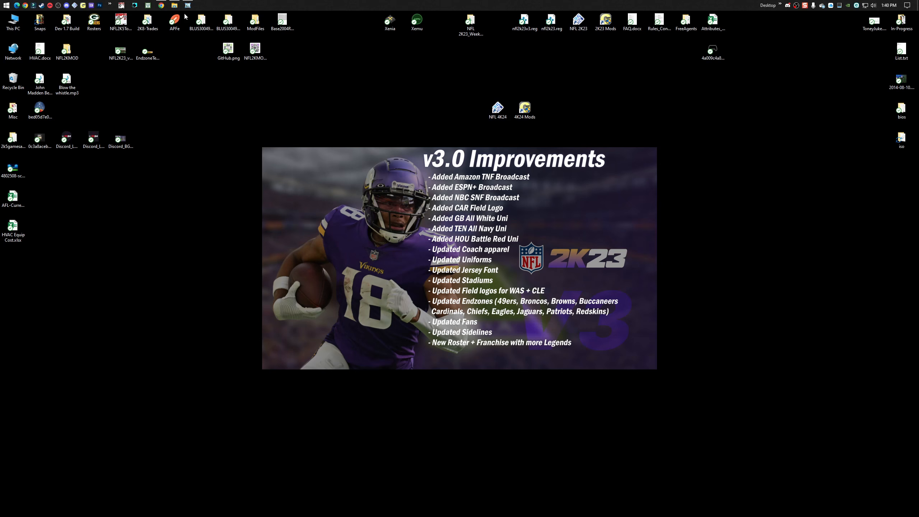
Restore the browser window and shift the NFL 4K24 and 4K24 Mods shortcuts so they stay clear of it.
{"action": "left_click", "coordinate": [162, 5]}
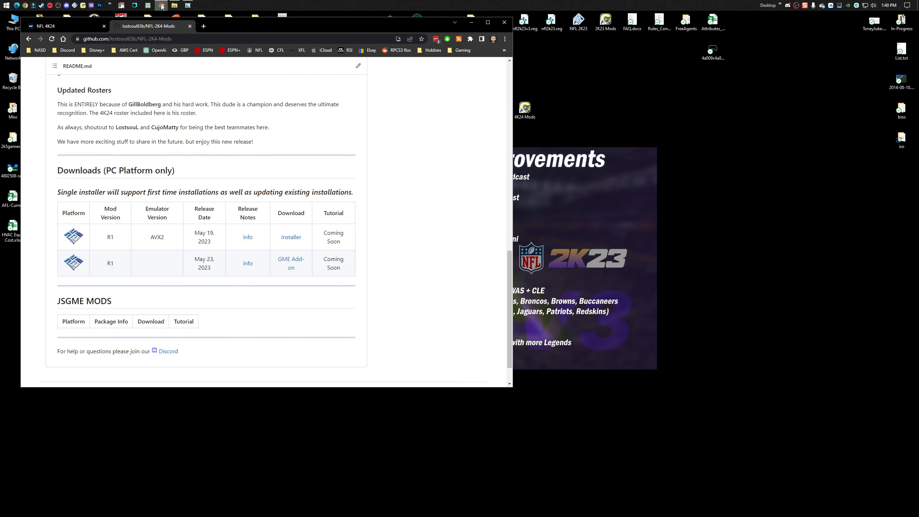
{"action": "left_click_drag", "start_coordinate": [441, 22], "coordinate": [408, 125]}
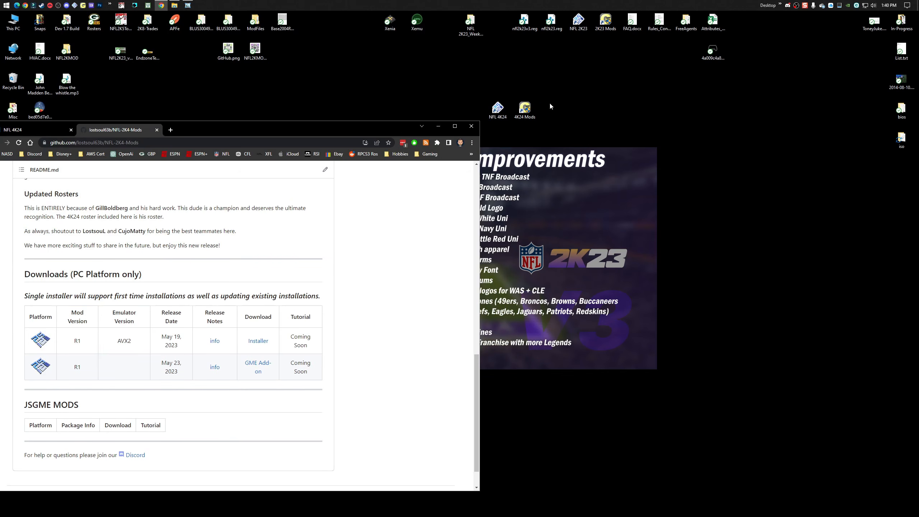
{"action": "left_click_drag", "start_coordinate": [559, 86], "coordinate": [551, 109]}
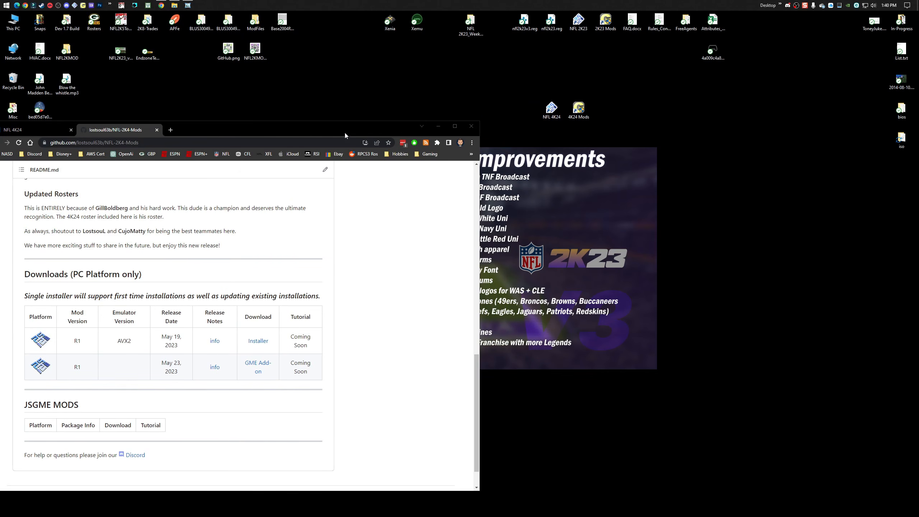
{"action": "left_click_drag", "start_coordinate": [344, 131], "coordinate": [359, 24]}
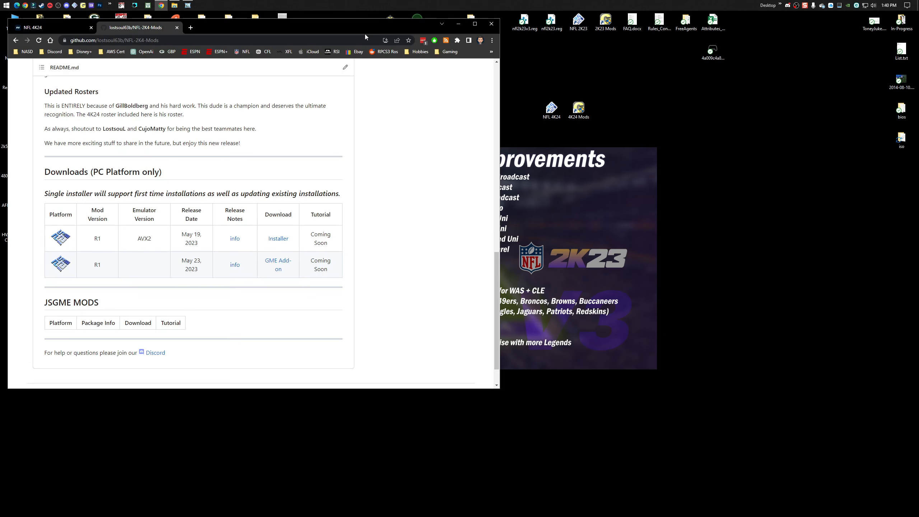
Open the NFL 4K24 shortcut's file location, copy the desktop's bios and iso folders into it, and close the folder.
{"action": "left_click", "coordinate": [737, 181]}
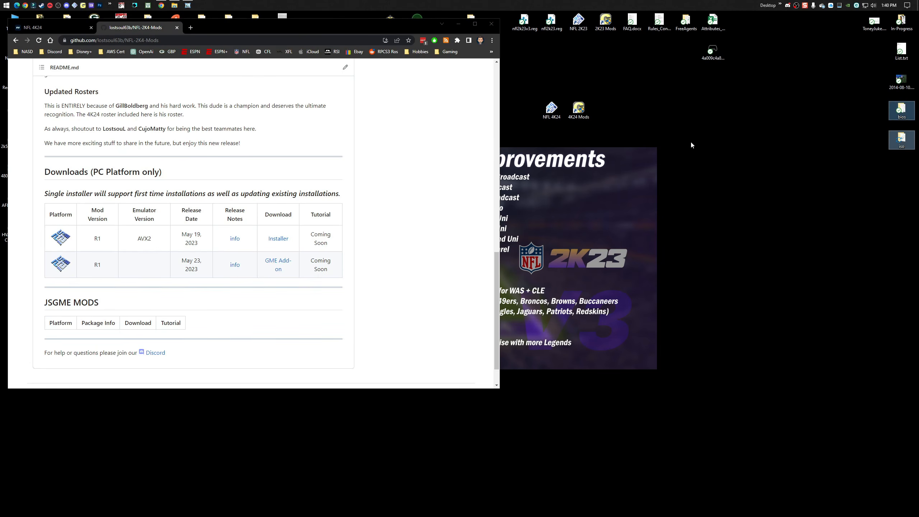
{"action": "right_click", "coordinate": [550, 110]}
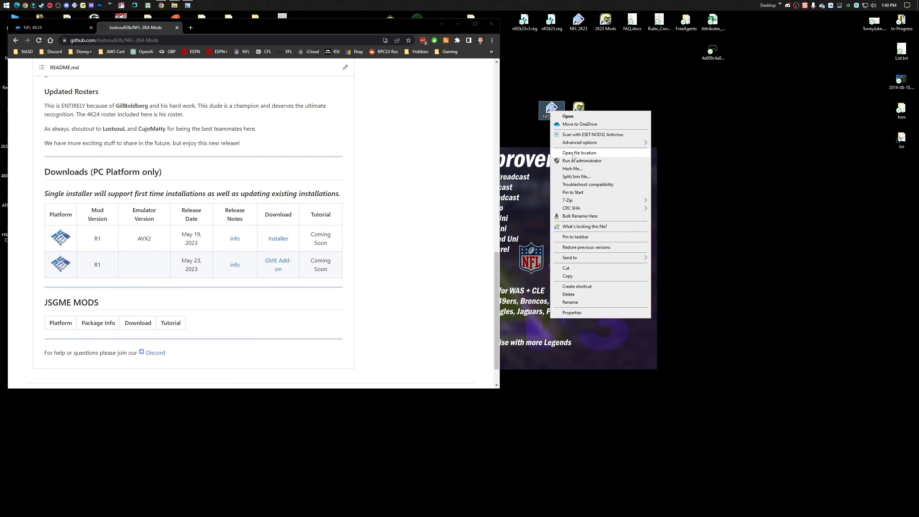
{"action": "left_click", "coordinate": [572, 155]}
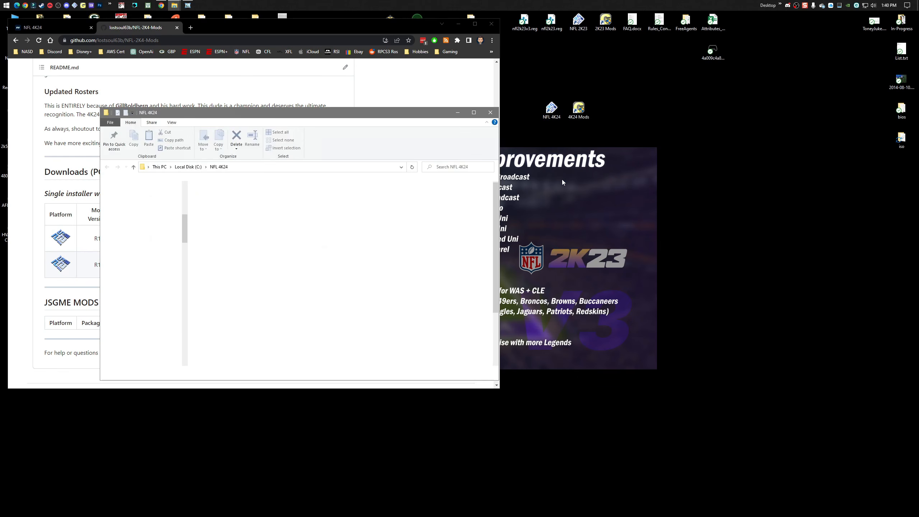
{"action": "left_click_drag", "start_coordinate": [901, 110], "coordinate": [465, 228]}
{"action": "left_click", "coordinate": [486, 249]}
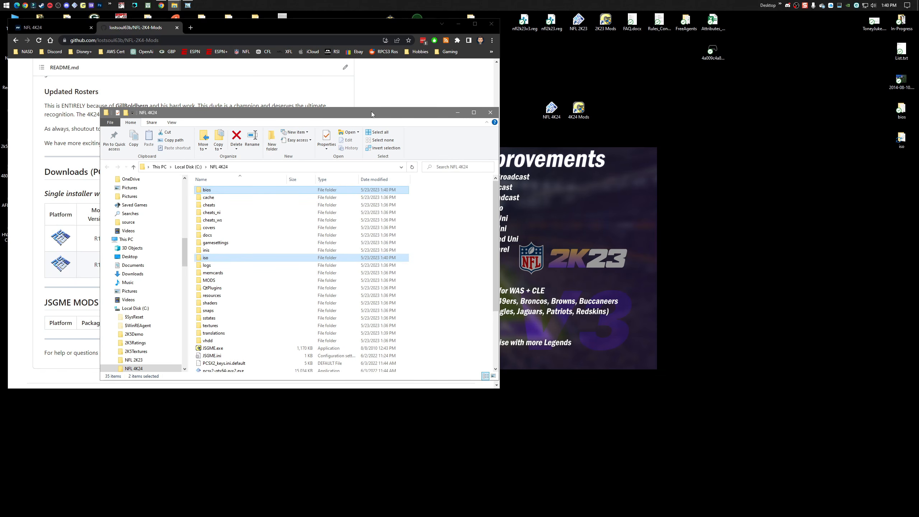
{"action": "left_click_drag", "start_coordinate": [371, 111], "coordinate": [576, 89]}
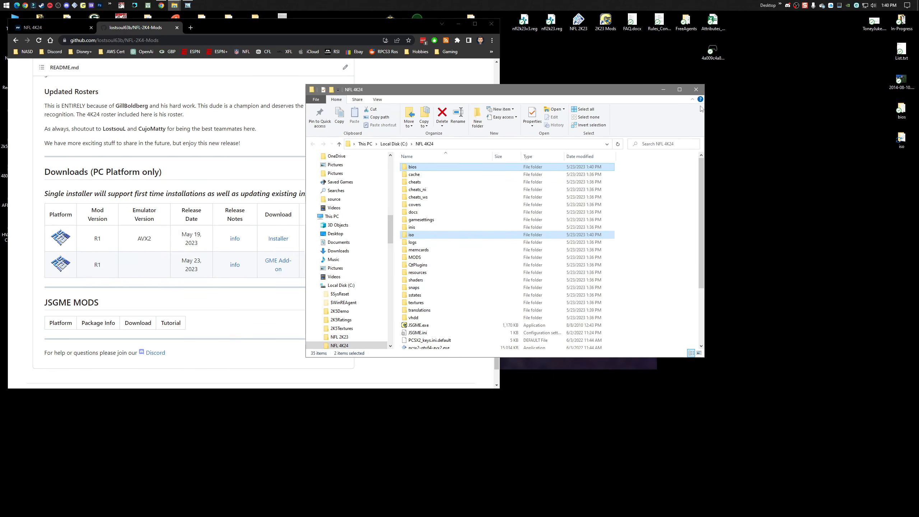
{"action": "left_click", "coordinate": [697, 90]}
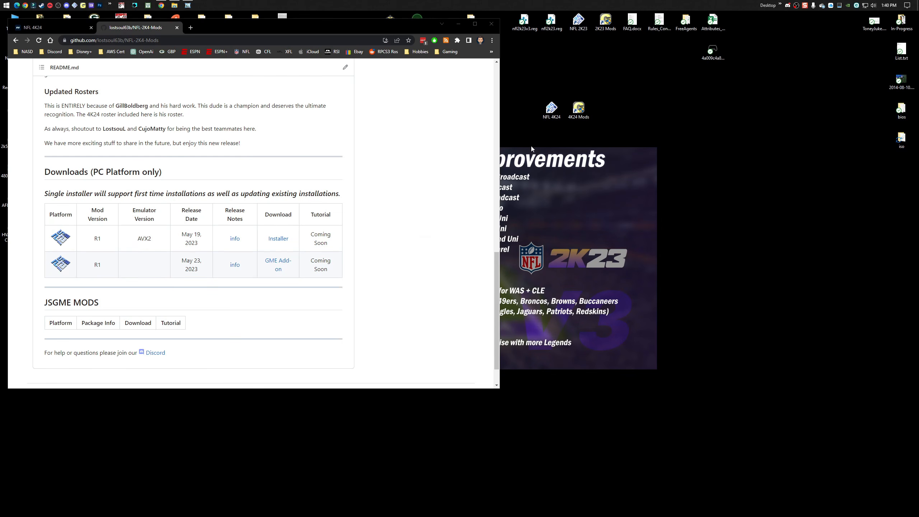
Launch NFL 4K24, set the graphics renderer to Direct3D 12, choose the graphics adapter, and check the memory card settings.
{"action": "double_click", "coordinate": [553, 111]}
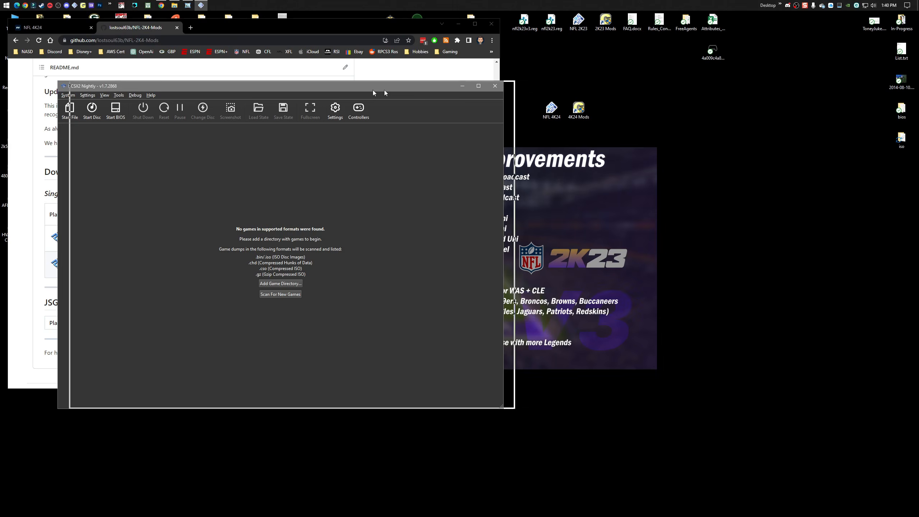
{"action": "left_click", "coordinate": [515, 97]}
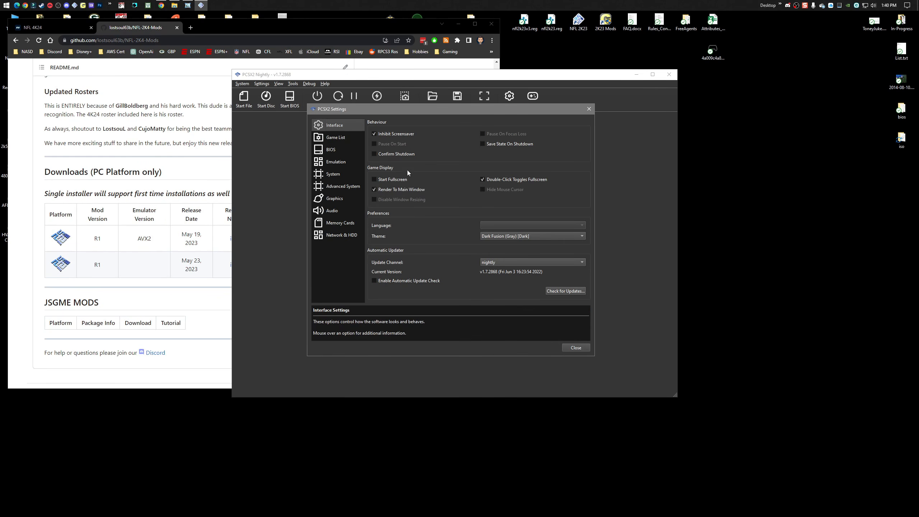
{"action": "left_click", "coordinate": [333, 199]}
{"action": "left_click", "coordinate": [419, 133]}
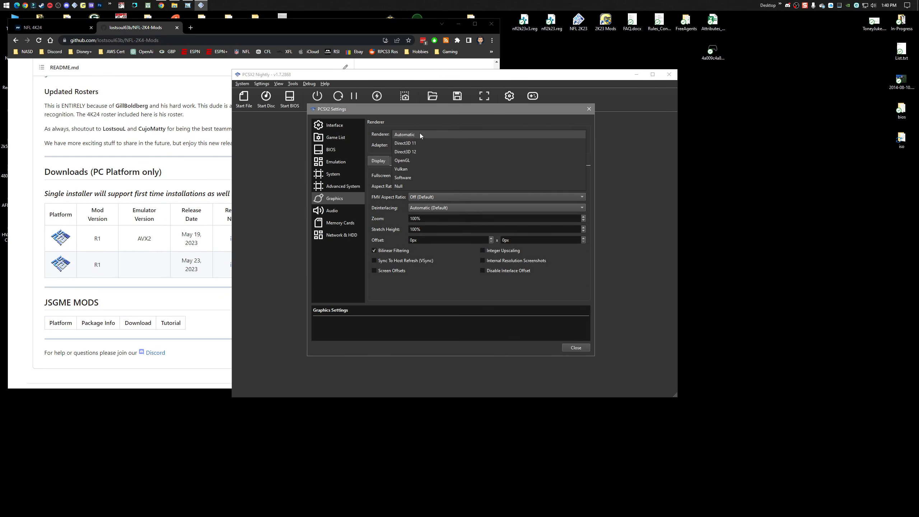
{"action": "left_click", "coordinate": [422, 151]}
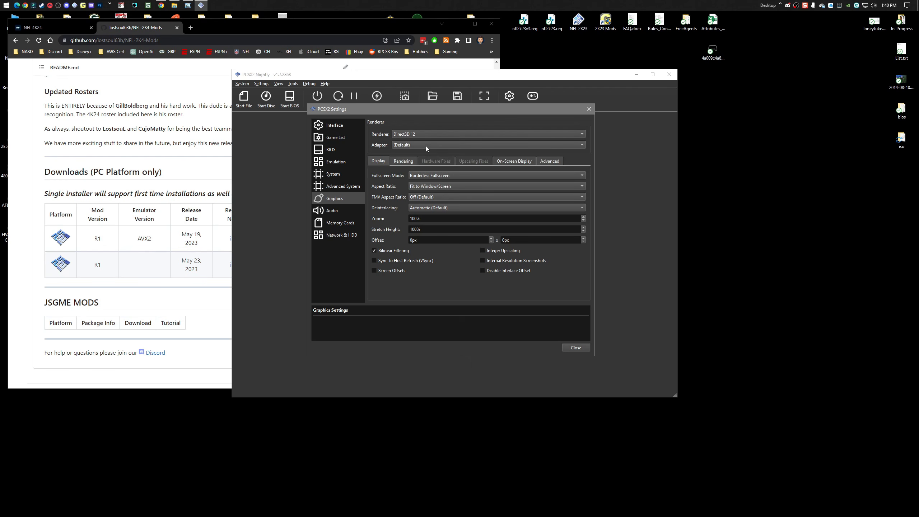
{"action": "left_click", "coordinate": [425, 146]}
{"action": "left_click", "coordinate": [435, 156]}
{"action": "left_click", "coordinate": [333, 223]}
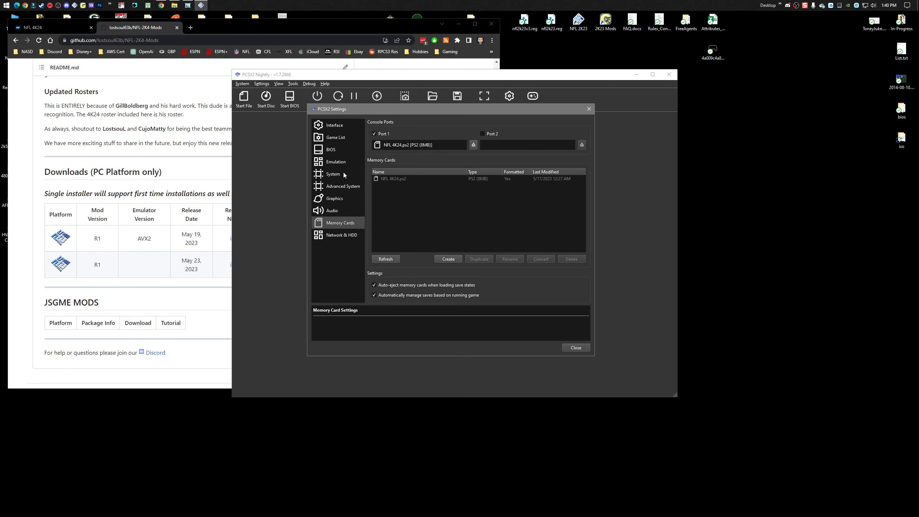
{"action": "left_click", "coordinate": [575, 347]}
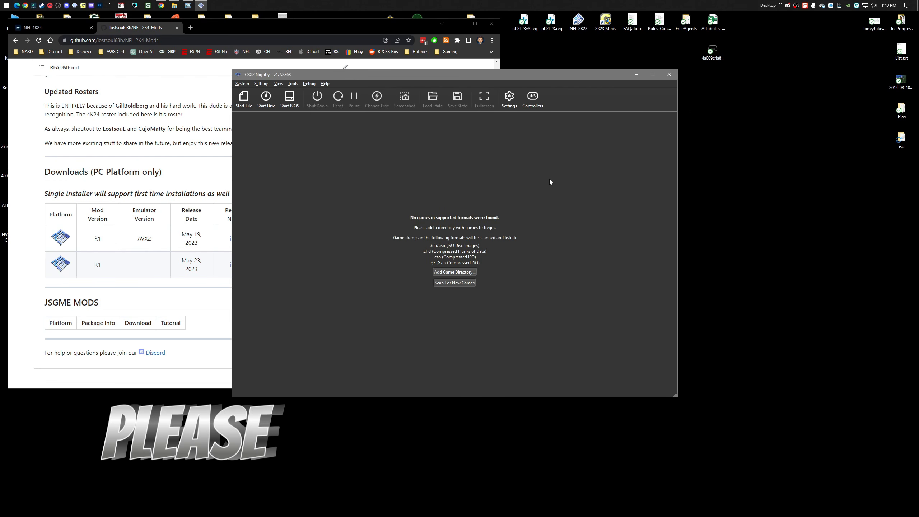
Check the button bindings of Controller 1 in the controller settings.
{"action": "left_click", "coordinate": [534, 97]}
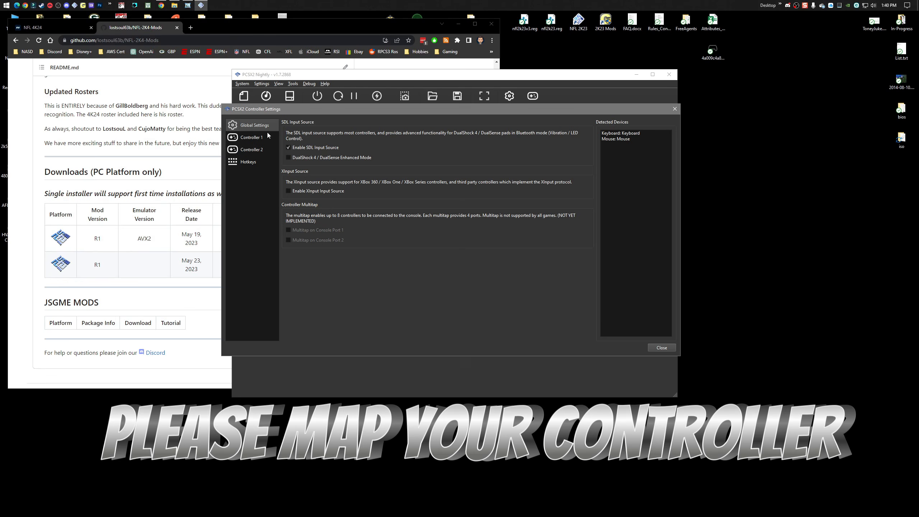
{"action": "left_click", "coordinate": [251, 138]}
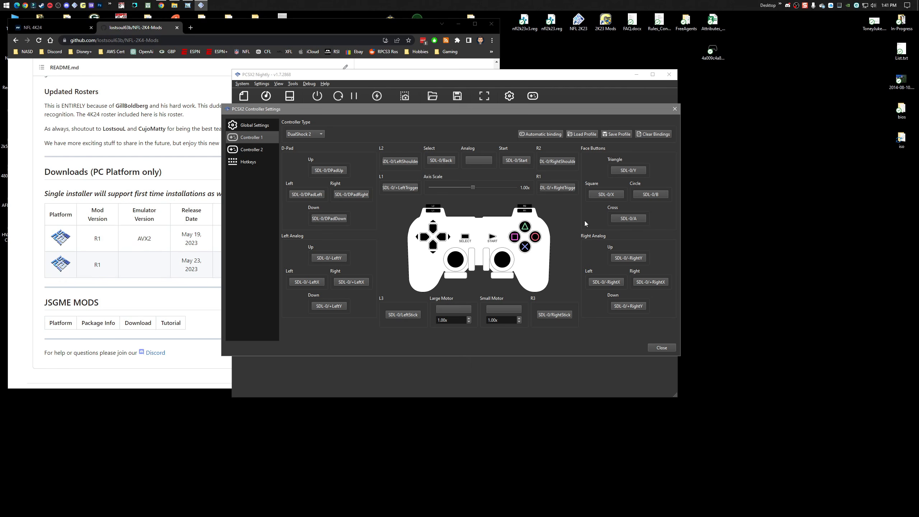
{"action": "left_click", "coordinate": [660, 348]}
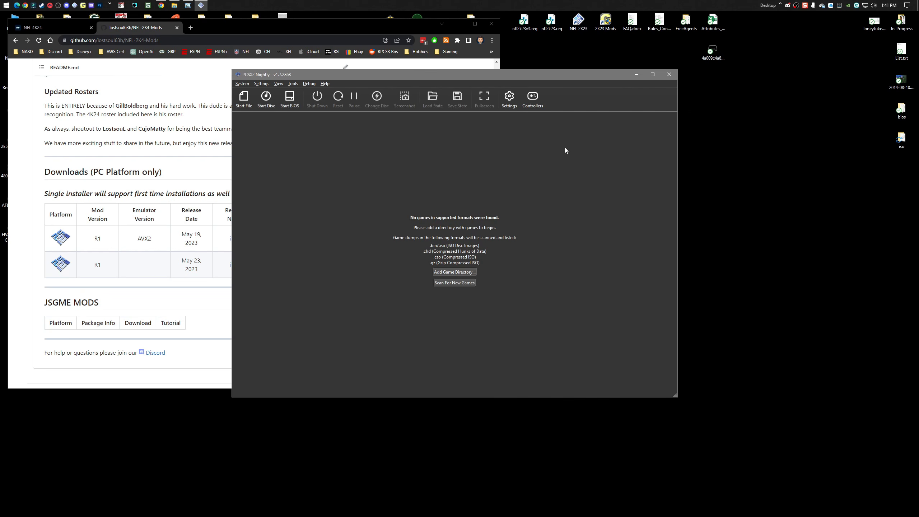
Enable the emulator's hard disk drive and set its HDD file to C:\NFL 4K24\vhdd\DEV9hdd.raw.
{"action": "left_click_drag", "start_coordinate": [499, 74], "coordinate": [458, 61]}
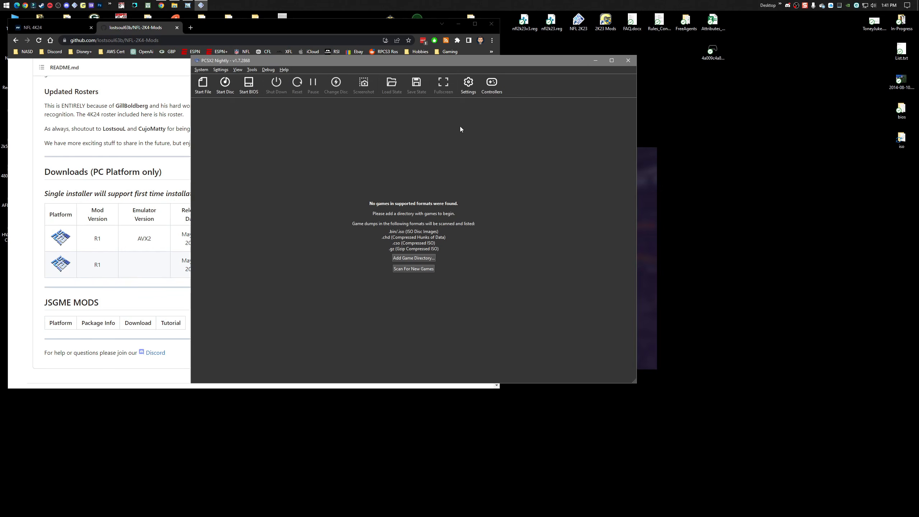
{"action": "left_click", "coordinate": [468, 83]}
{"action": "left_click", "coordinate": [302, 222]}
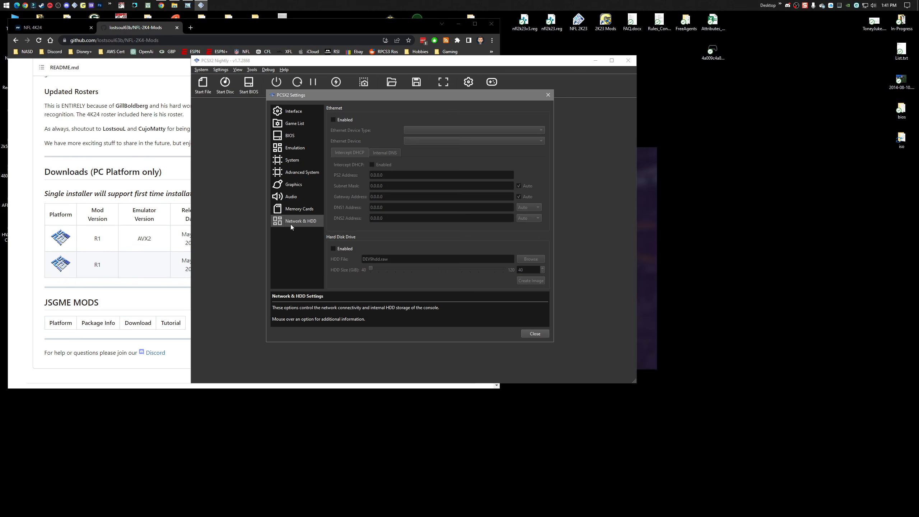
{"action": "left_click", "coordinate": [333, 249]}
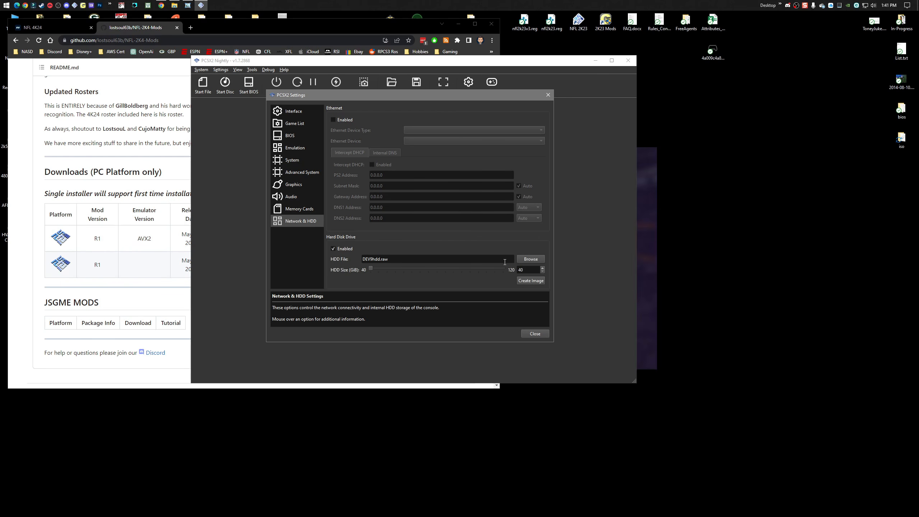
{"action": "left_click", "coordinate": [530, 258]}
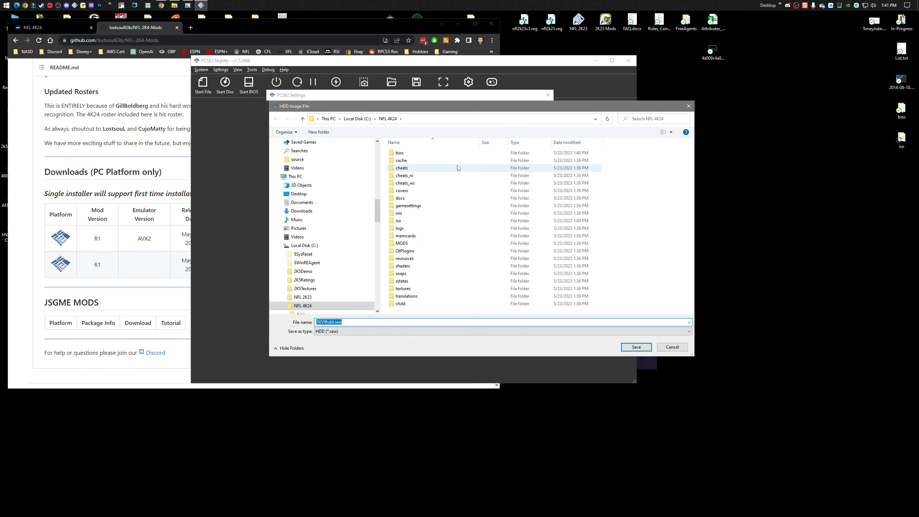
{"action": "double_click", "coordinate": [407, 305]}
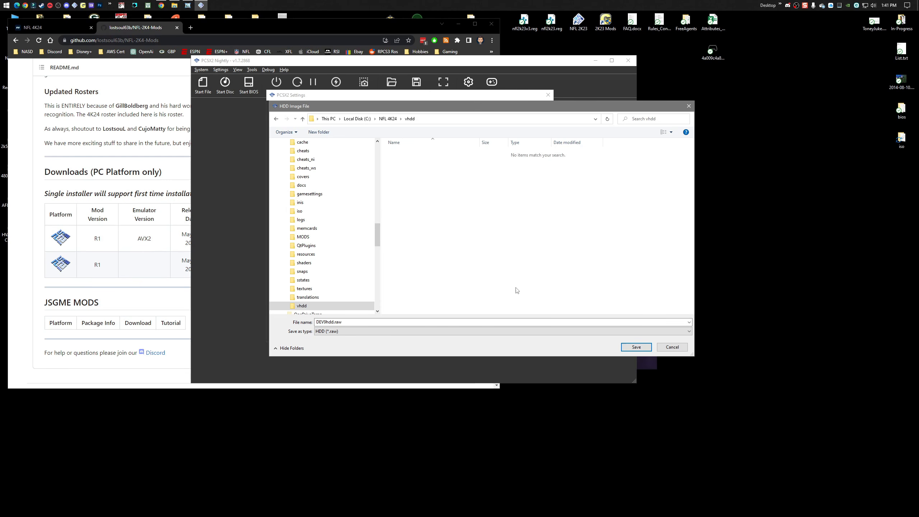
{"action": "left_click", "coordinate": [634, 347]}
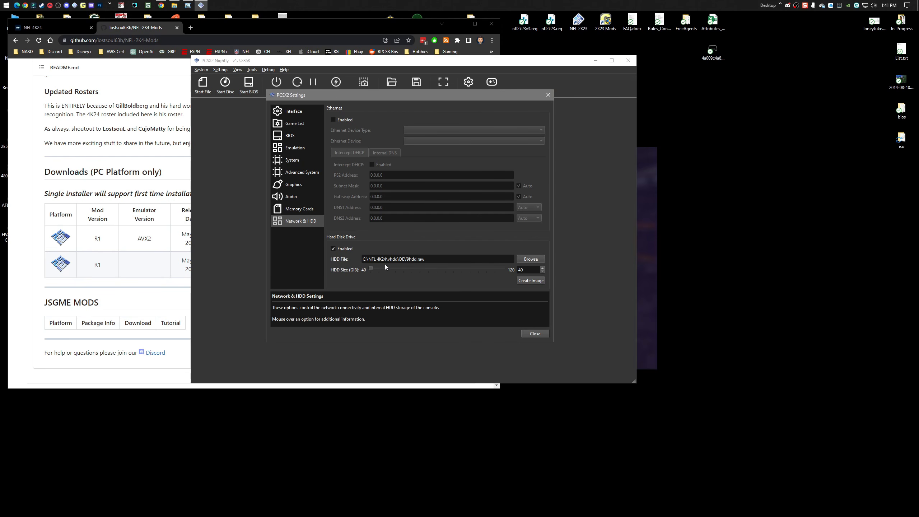
Create the 40 GiB HDD image and close the emulator settings.
{"action": "left_click", "coordinate": [532, 281]}
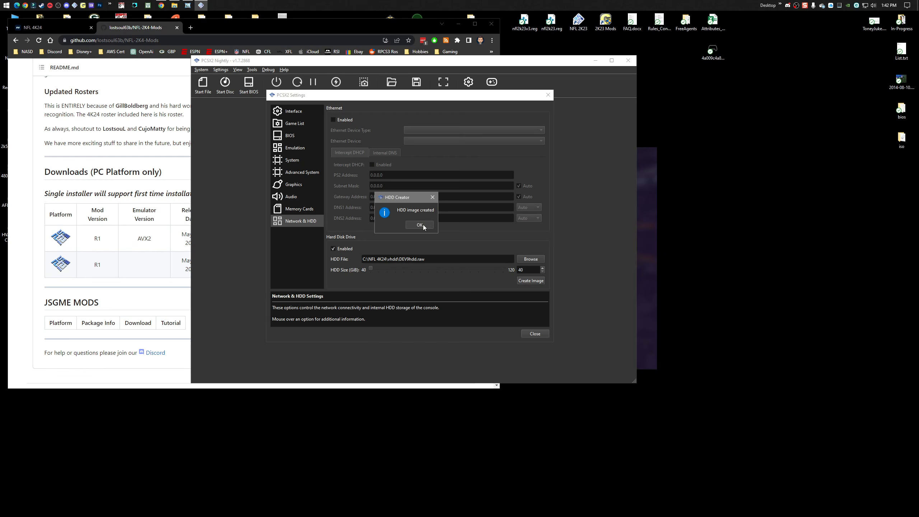
{"action": "left_click", "coordinate": [420, 224]}
{"action": "left_click", "coordinate": [531, 334]}
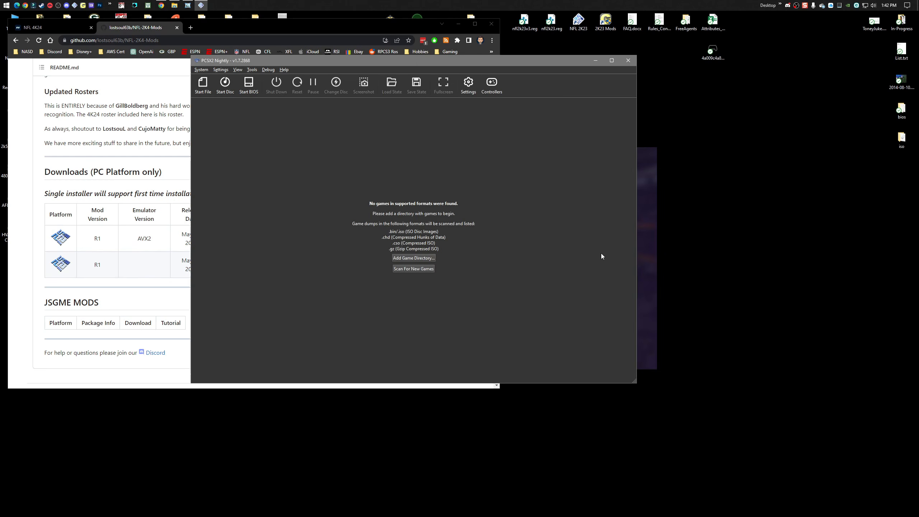
Add C:\NFL 4K24\iso as a game directory and scan it recursively.
{"action": "left_click_drag", "start_coordinate": [445, 62], "coordinate": [453, 66]}
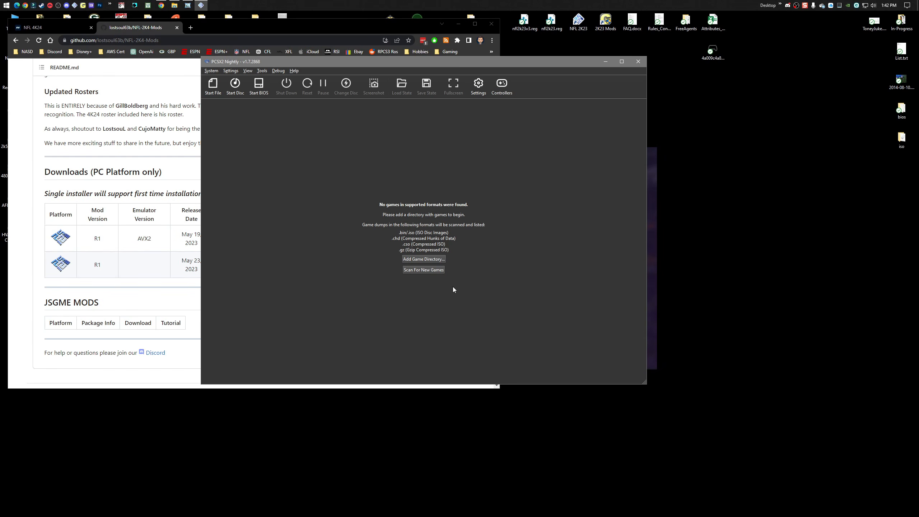
{"action": "left_click", "coordinate": [416, 259]}
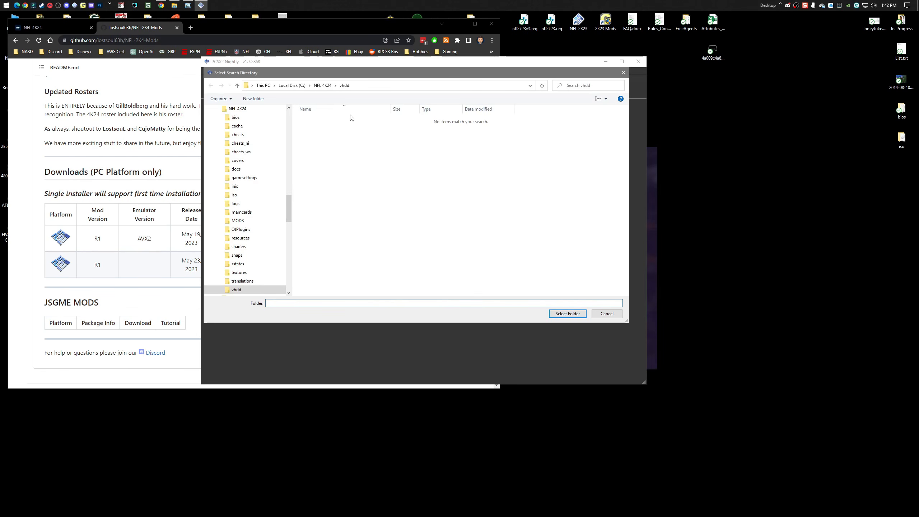
{"action": "left_click", "coordinate": [319, 86]}
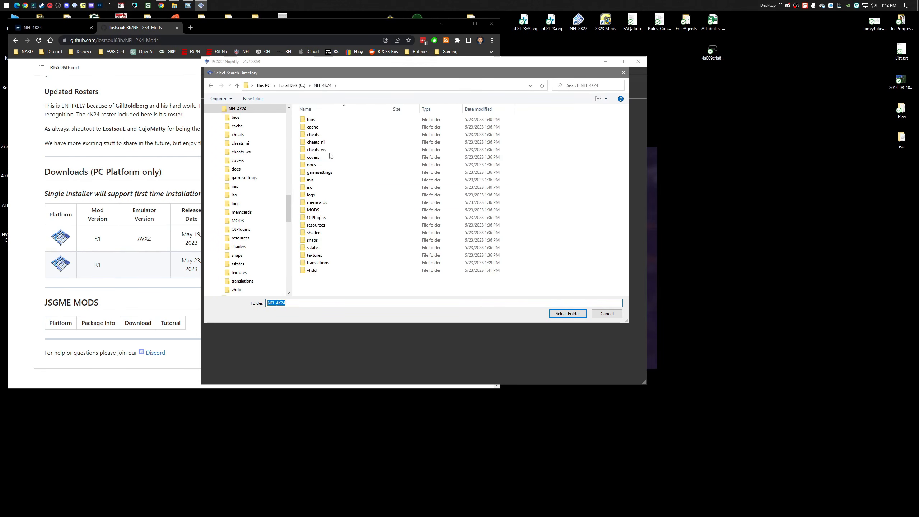
{"action": "left_click", "coordinate": [310, 188]}
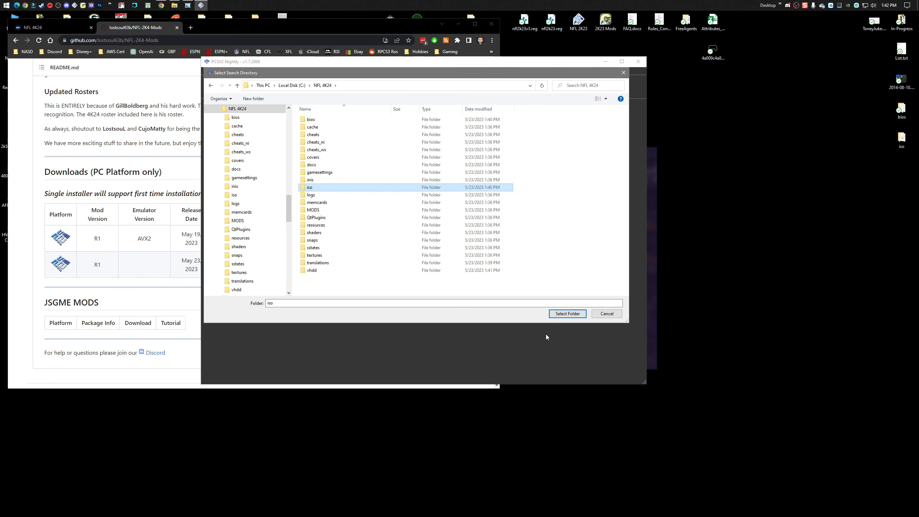
{"action": "left_click", "coordinate": [566, 313]}
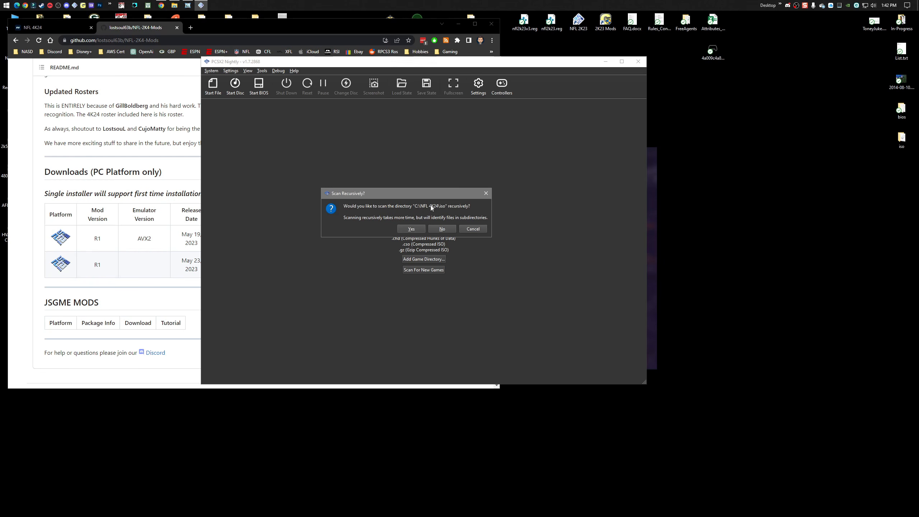
{"action": "left_click", "coordinate": [408, 229]}
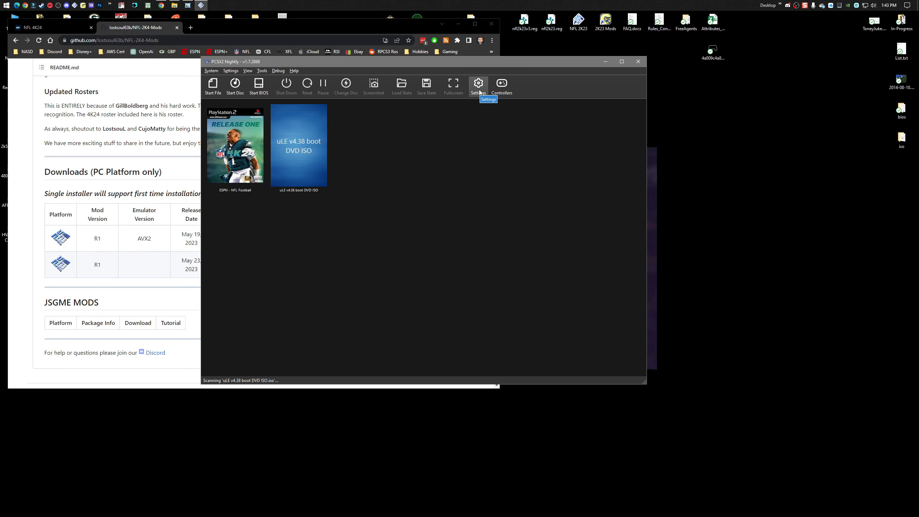
Fast boot the uLE v4.38 boot DVD ISO and open its FileBrowser.
{"action": "left_click", "coordinate": [295, 139]}
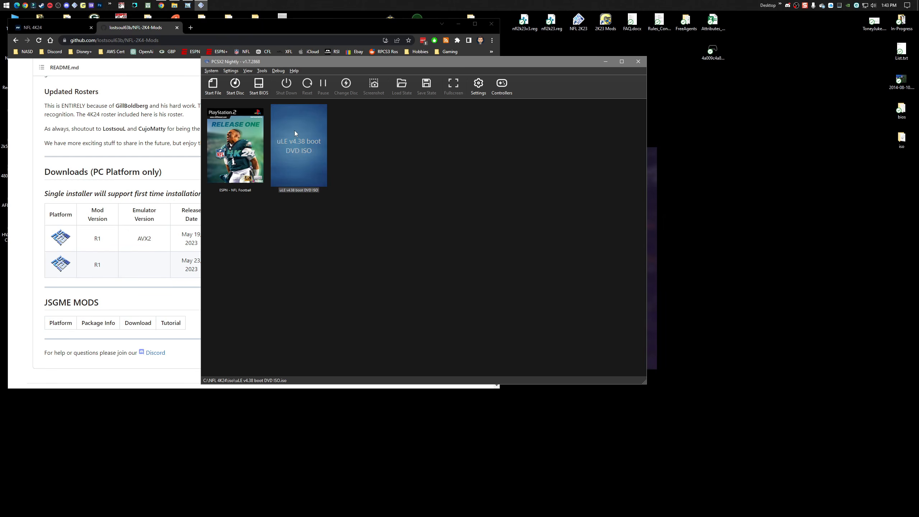
{"action": "right_click", "coordinate": [294, 131]}
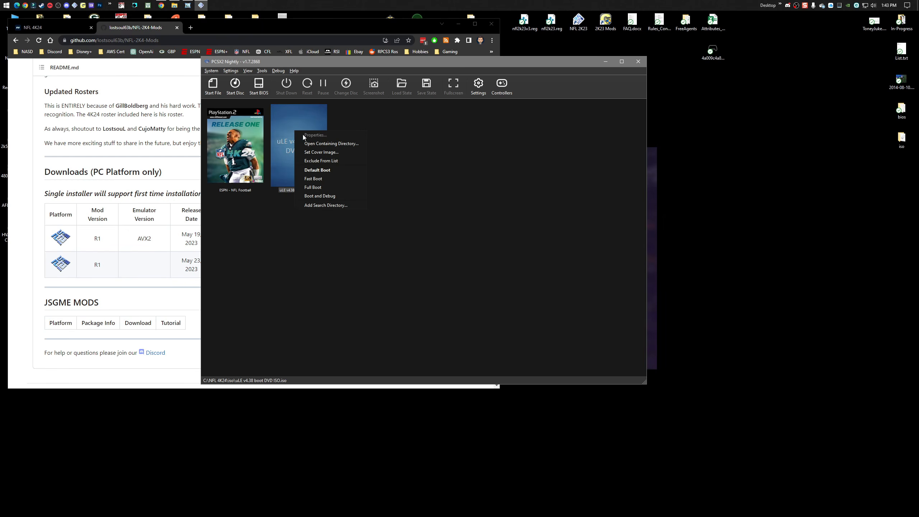
{"action": "left_click", "coordinate": [320, 179]}
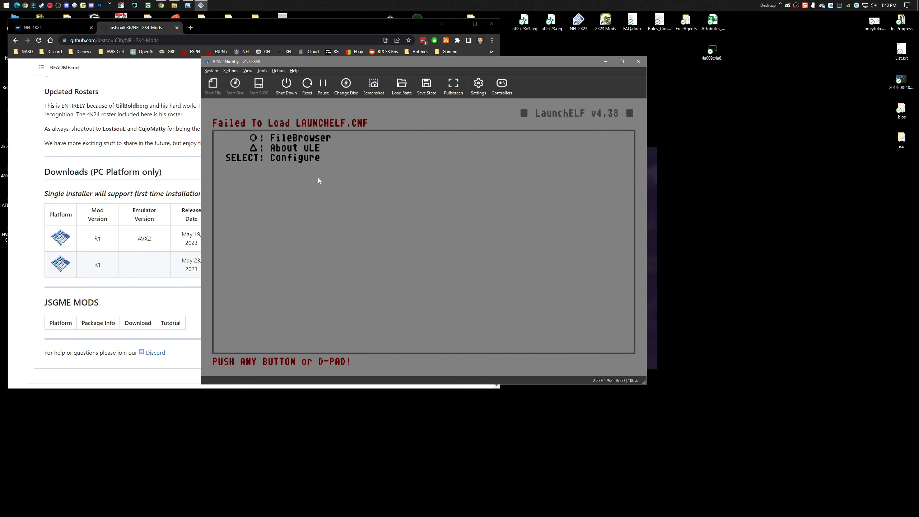
{"action": "key", "text": "l"}
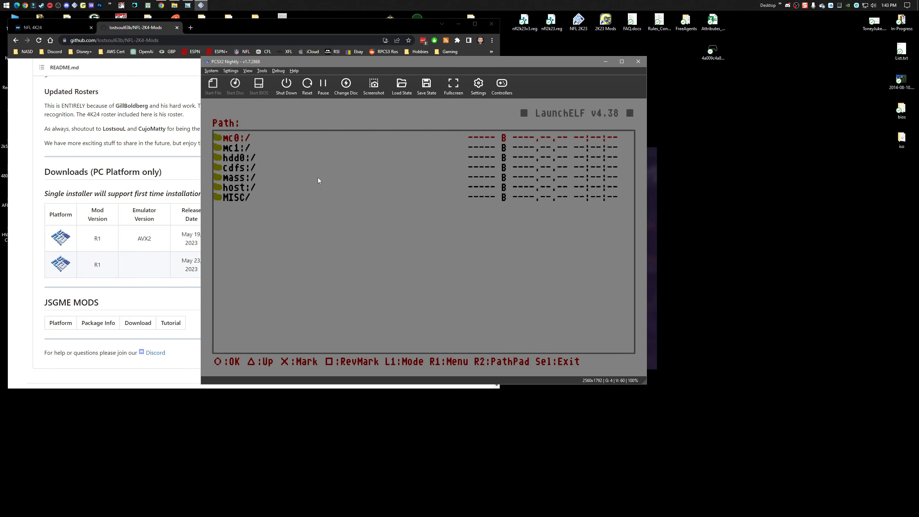
Open HddManager from the MISC folder in LaunchELF.
{"action": "key", "text": "Down"}
{"action": "key", "text": "Down"}
{"action": "key", "text": "Down"}
{"action": "key", "text": "Down"}
{"action": "key", "text": "Down"}
{"action": "key", "text": "Down"}
{"action": "key", "text": "l"}
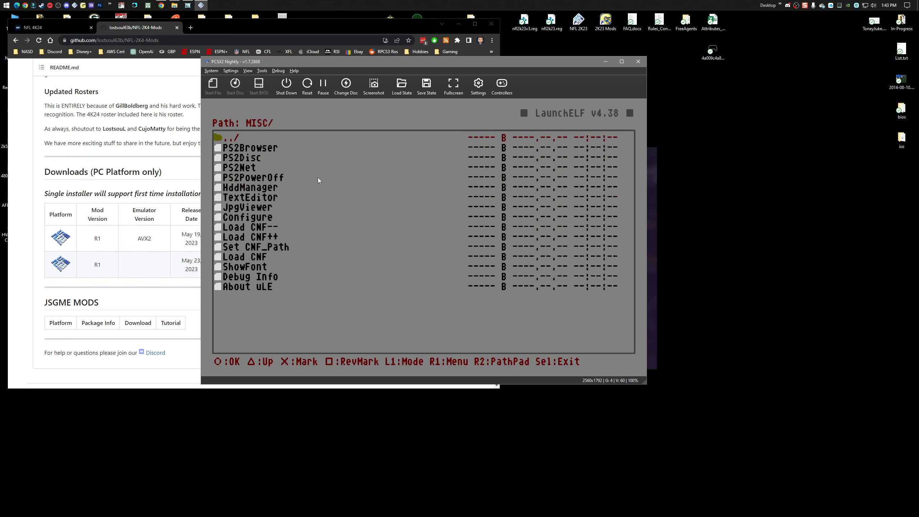
{"action": "key", "text": "Down"}
{"action": "key", "text": "Down"}
{"action": "key", "text": "Down"}
{"action": "key", "text": "Down"}
{"action": "key", "text": "l"}
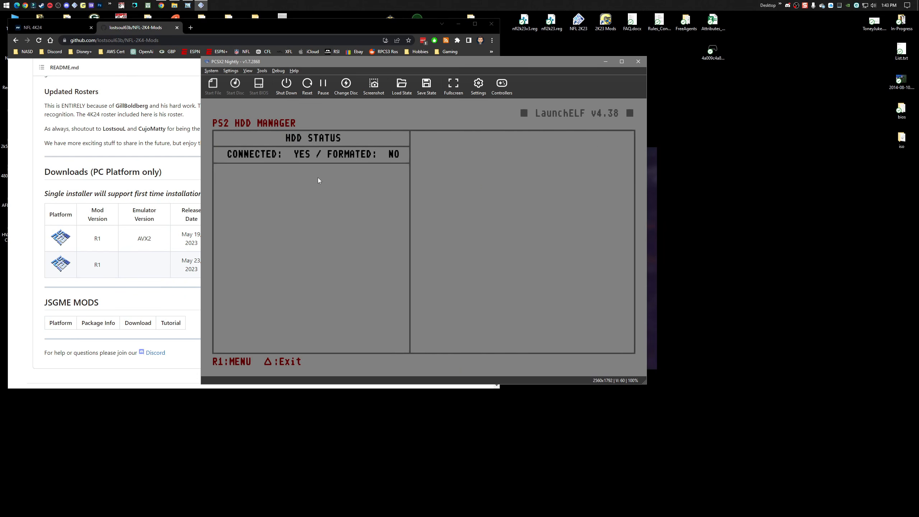
Format the virtual HDD in the PS2 HDD Manager and shut down the virtual machine.
{"action": "key", "text": "e"}
{"action": "key", "text": "Down"}
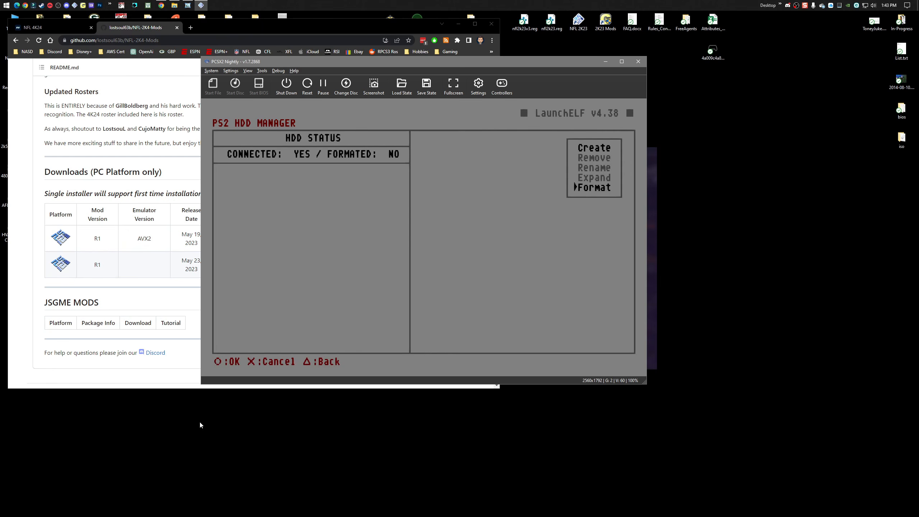
{"action": "key", "text": "l"}
{"action": "key", "text": "l"}
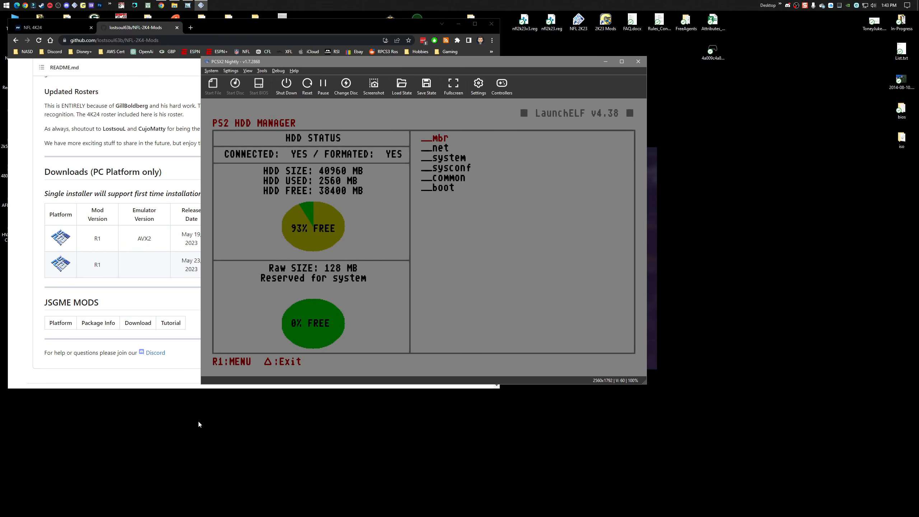
{"action": "left_click", "coordinate": [285, 85]}
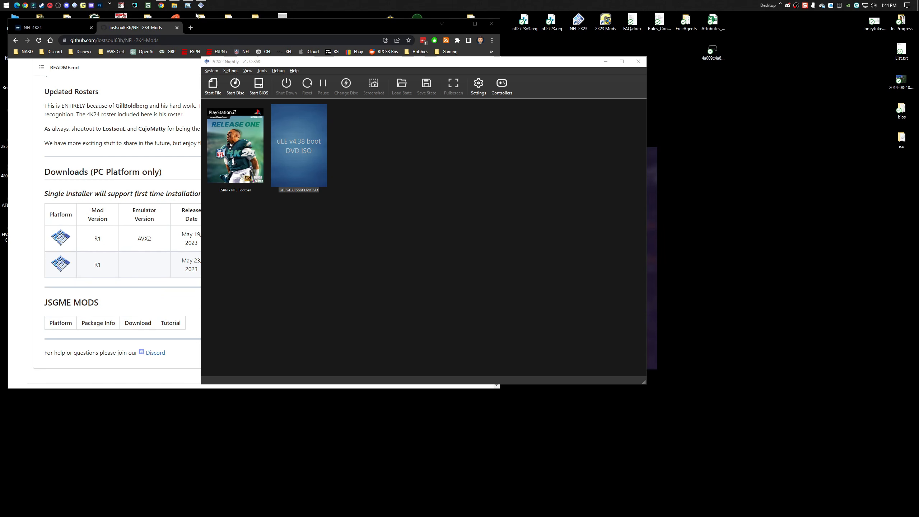
Review the Config vhdd page of the Quick Setup Guide and the emulator's Network & HDD settings, closing both.
{"action": "left_click", "coordinate": [188, 5]}
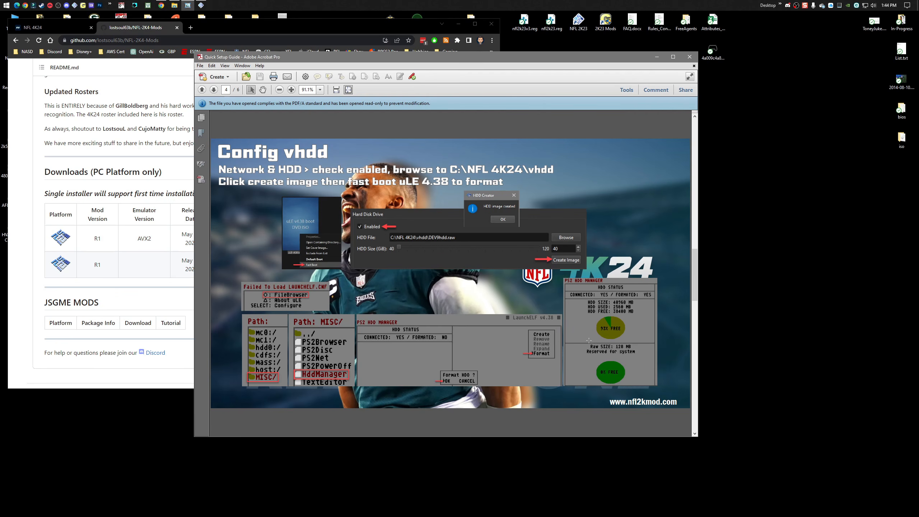
{"action": "left_click", "coordinate": [688, 56]}
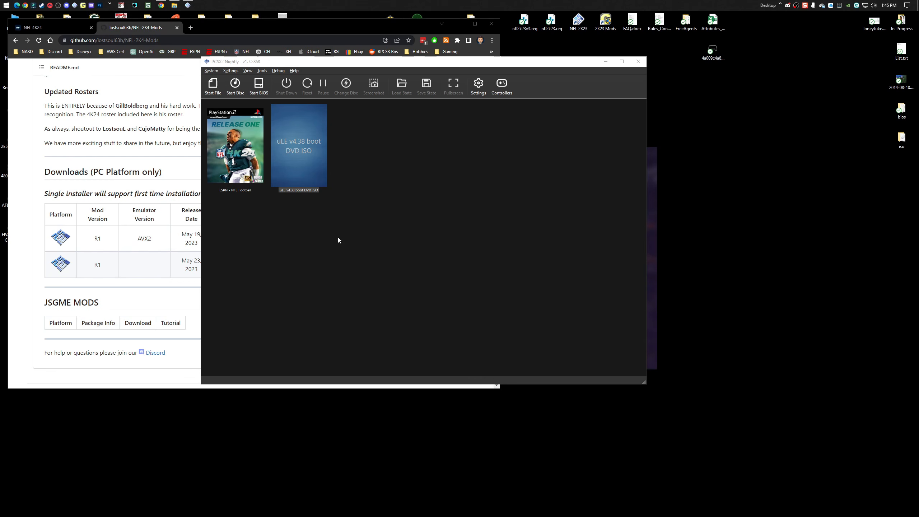
{"action": "left_click", "coordinate": [478, 86]}
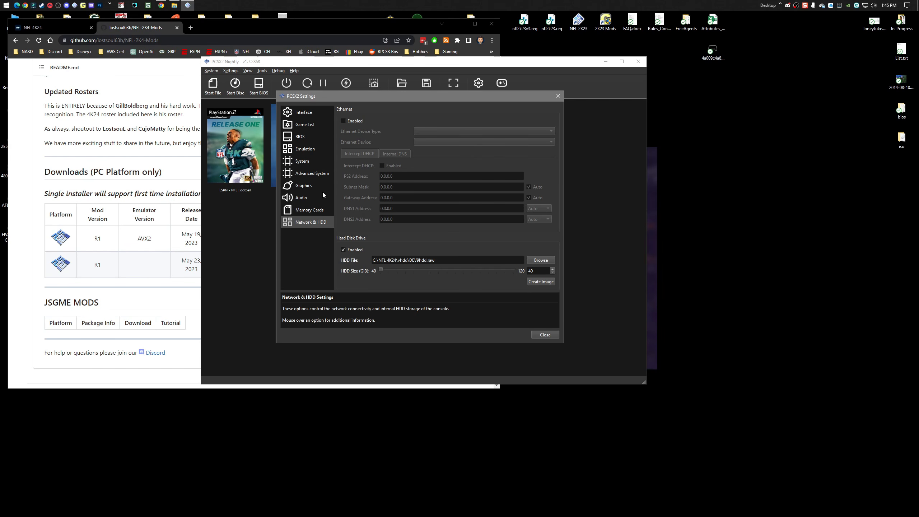
{"action": "left_click", "coordinate": [545, 335]}
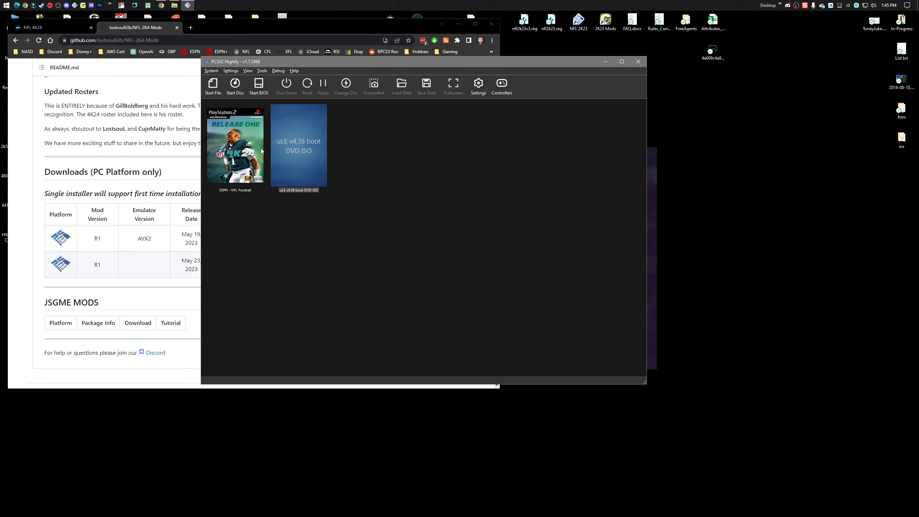
Boot ESPN - NFL Football and open the load list for memory card slot 1.
{"action": "right_click", "coordinate": [235, 148]}
{"action": "left_click", "coordinate": [253, 193]}
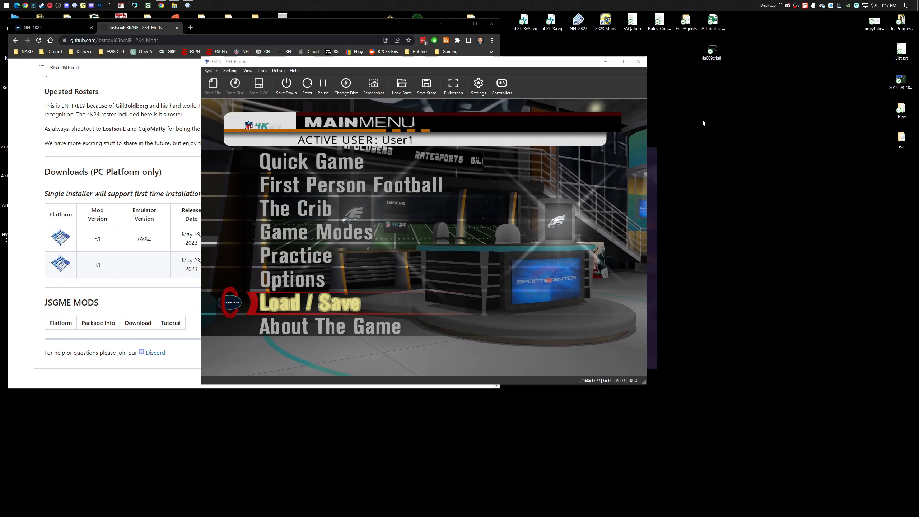
{"action": "key", "text": "Return"}
{"action": "key", "text": "Down"}
{"action": "key", "text": "Return"}
{"action": "key", "text": "Down"}
{"action": "key", "text": "Return"}
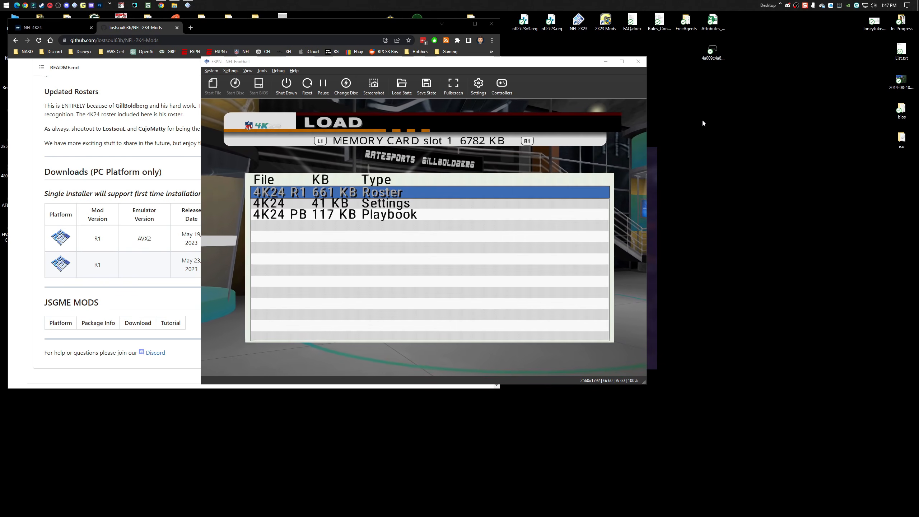
Load the 4K24 R1 roster from memory card slot 1.
{"action": "key", "text": "Down"}
{"action": "key", "text": "Down"}
{"action": "key", "text": "Up"}
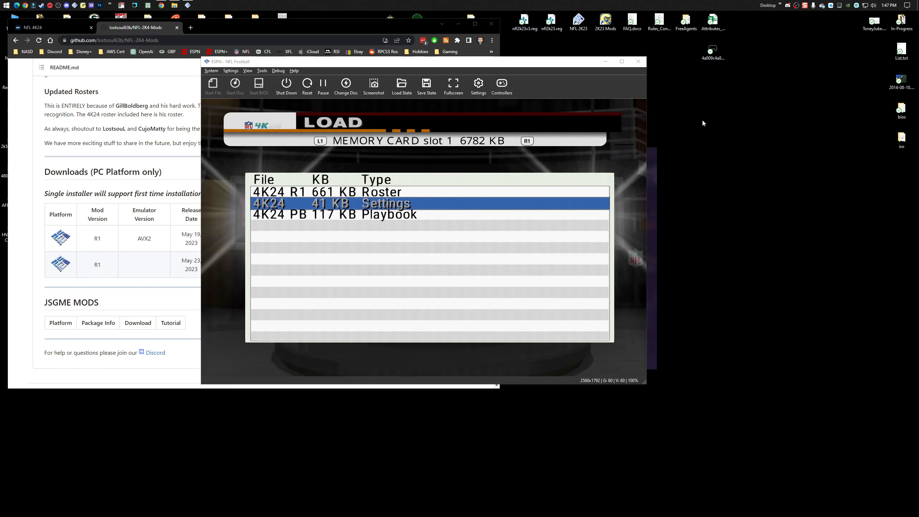
{"action": "key", "text": "Up"}
{"action": "key", "text": "Down"}
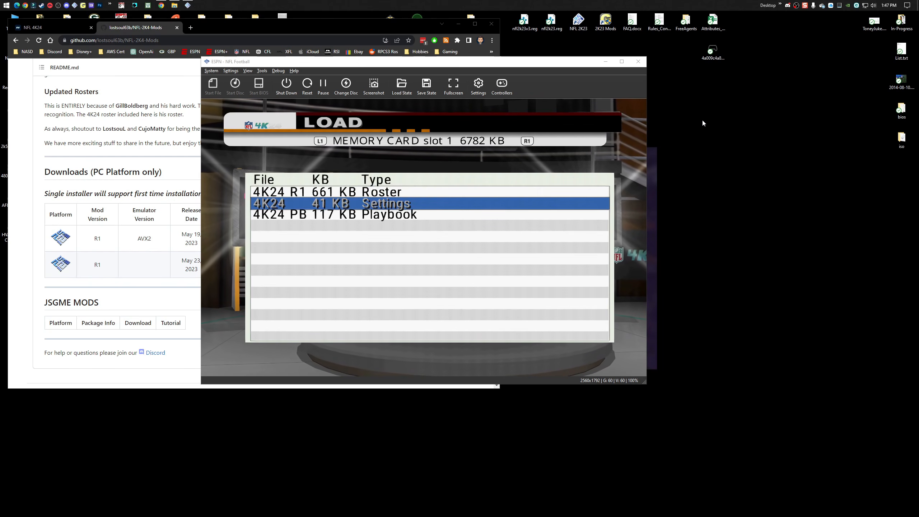
{"action": "key", "text": "Down"}
{"action": "key", "text": "Up"}
{"action": "key", "text": "Up"}
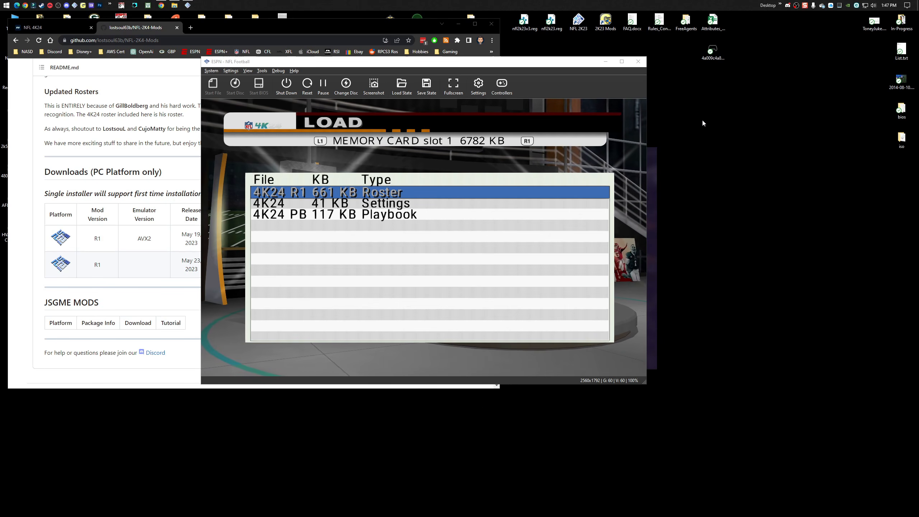
{"action": "key", "text": "Down"}
{"action": "key", "text": "Down"}
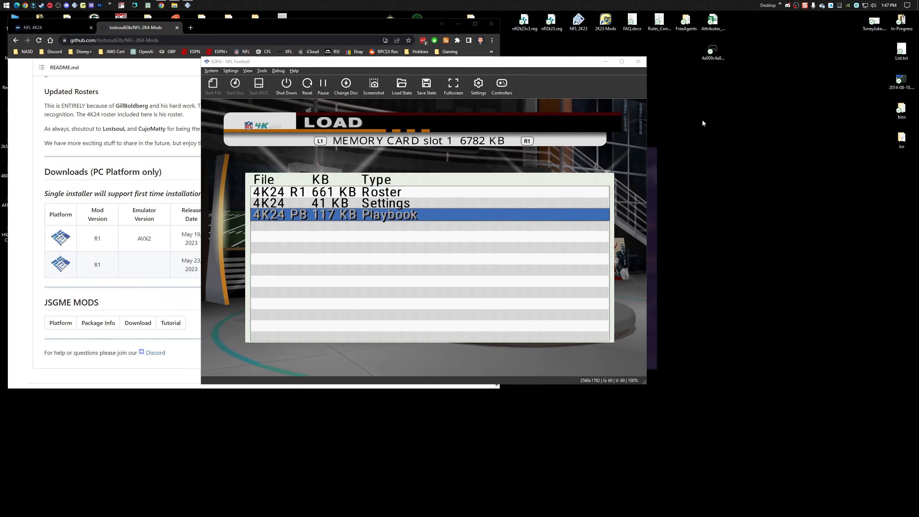
{"action": "key", "text": "Up"}
{"action": "key", "text": "Up"}
{"action": "key", "text": "Return"}
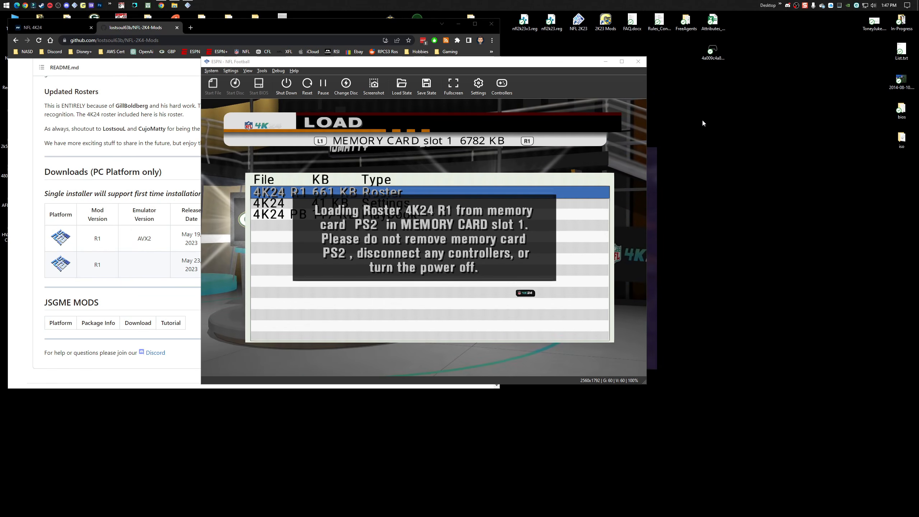
{"action": "key", "text": "Return"}
Load the 4K24 PB playbook from memory card slot 1.
{"action": "key", "text": "Down"}
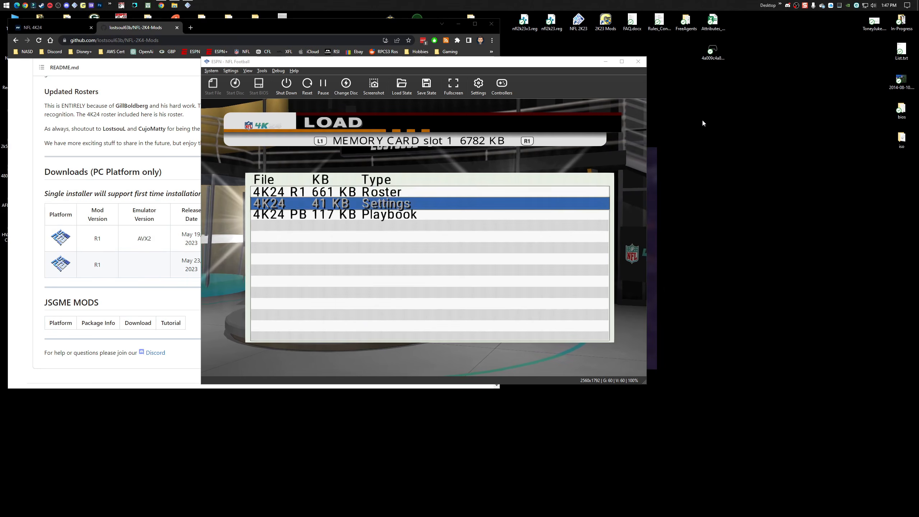
{"action": "key", "text": "Down"}
{"action": "key", "text": "Return"}
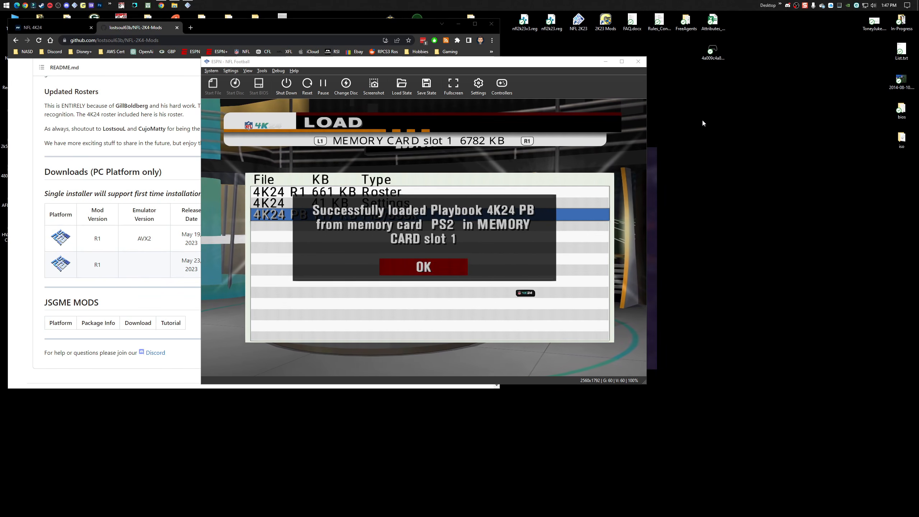
{"action": "key", "text": "Return"}
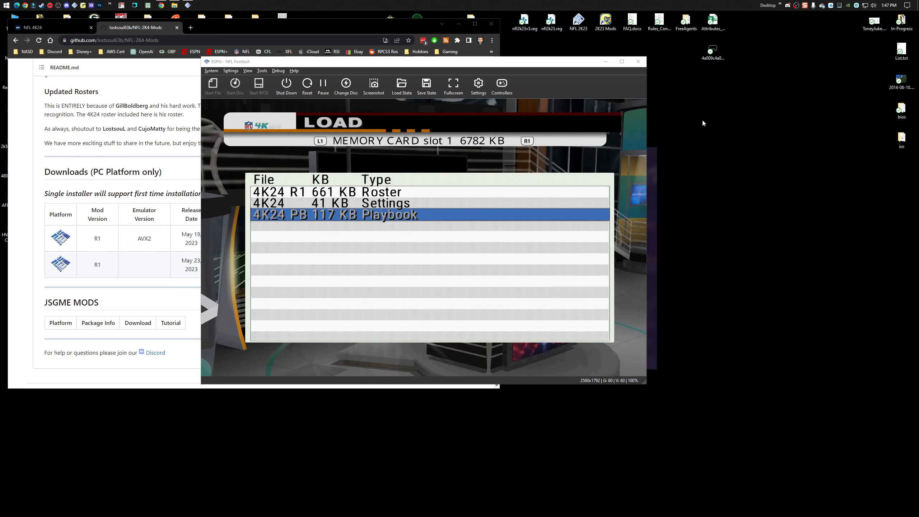
Return to the game's main menu and start a Quick Game.
{"action": "key", "text": "Escape"}
{"action": "key", "text": "Escape"}
{"action": "key", "text": "Up"}
{"action": "key", "text": "Up"}
{"action": "key", "text": "Up"}
{"action": "key", "text": "Up"}
{"action": "key", "text": "Up"}
{"action": "key", "text": "Up"}
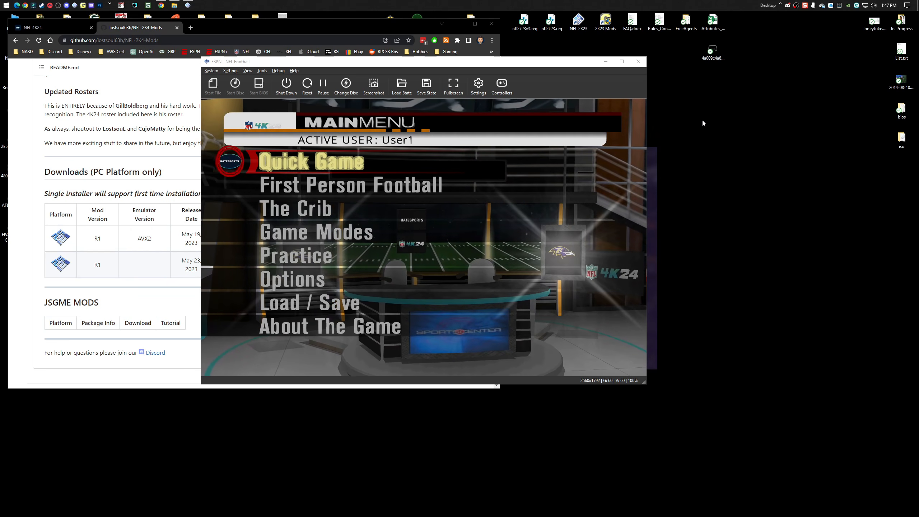
{"action": "key", "text": "Return"}
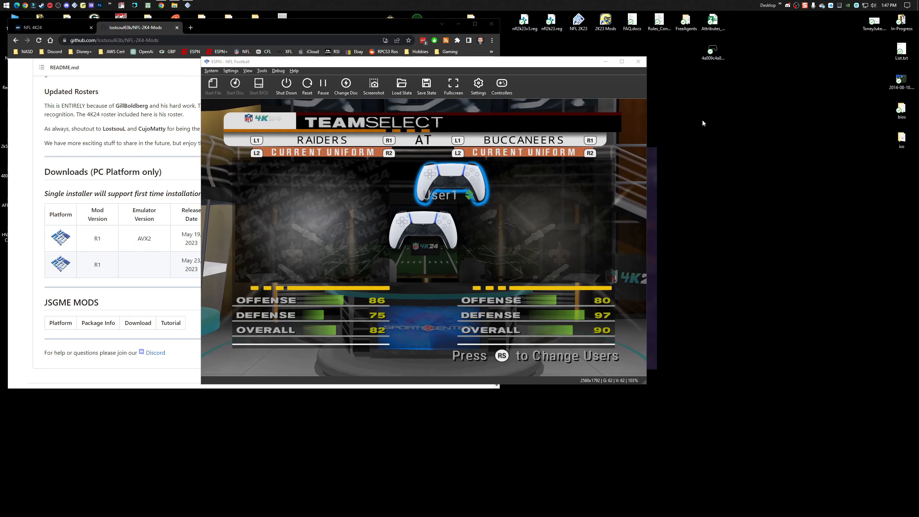
Set the Quick Game matchup to the Jets at the Chiefs.
{"action": "key", "text": "e"}
{"action": "key", "text": "e"}
{"action": "key", "text": "e"}
{"action": "key", "text": "e"}
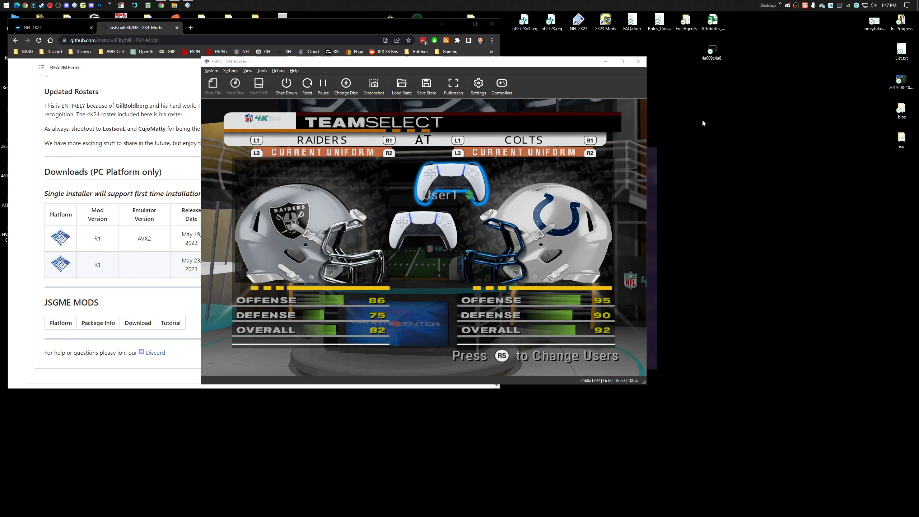
{"action": "key", "text": "q"}
{"action": "key", "text": "Left"}
{"action": "key", "text": "Left"}
{"action": "key", "text": "q"}
{"action": "key", "text": "q"}
{"action": "key", "text": "q"}
{"action": "key", "text": "q"}
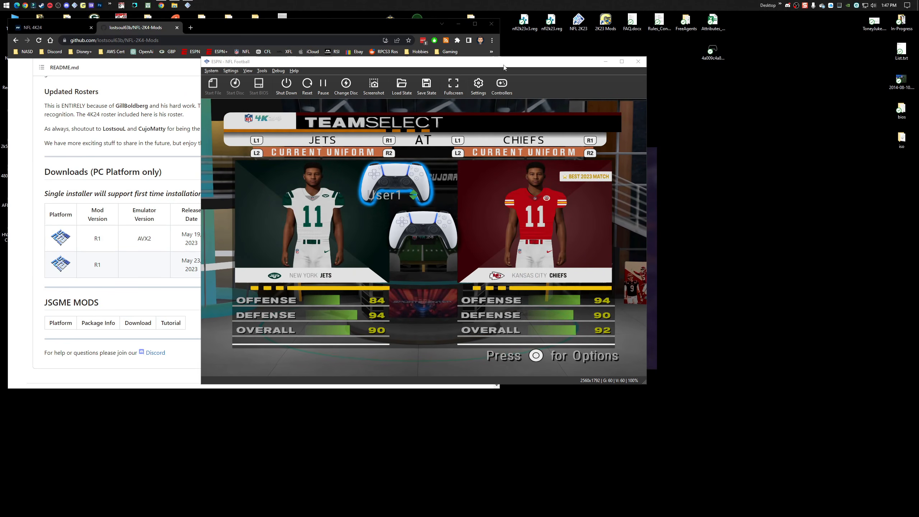
Uncover the desktop's 4K24 Mods shortcut, launch it, and place the Generic Mod Enabler window beside the emulator.
{"action": "left_click_drag", "start_coordinate": [540, 65], "coordinate": [422, 103]}
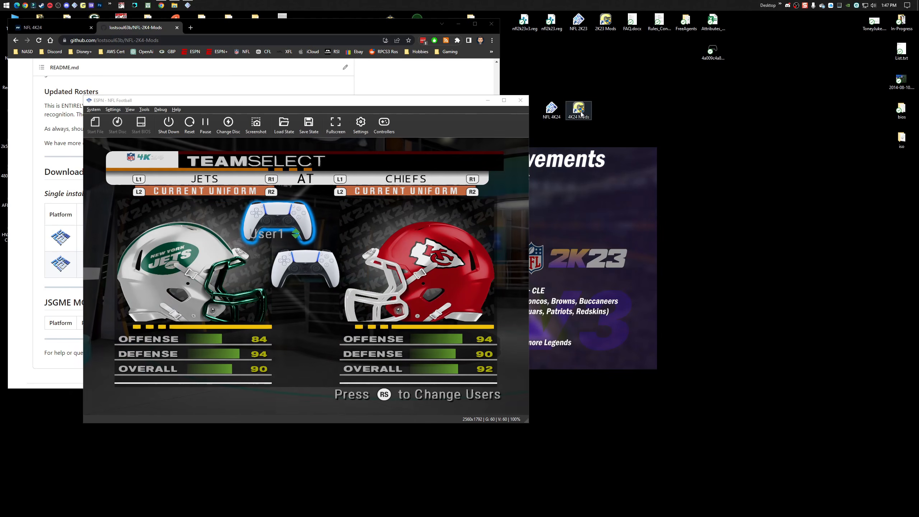
{"action": "double_click", "coordinate": [578, 109]}
{"action": "left_click_drag", "start_coordinate": [352, 106], "coordinate": [614, 89]}
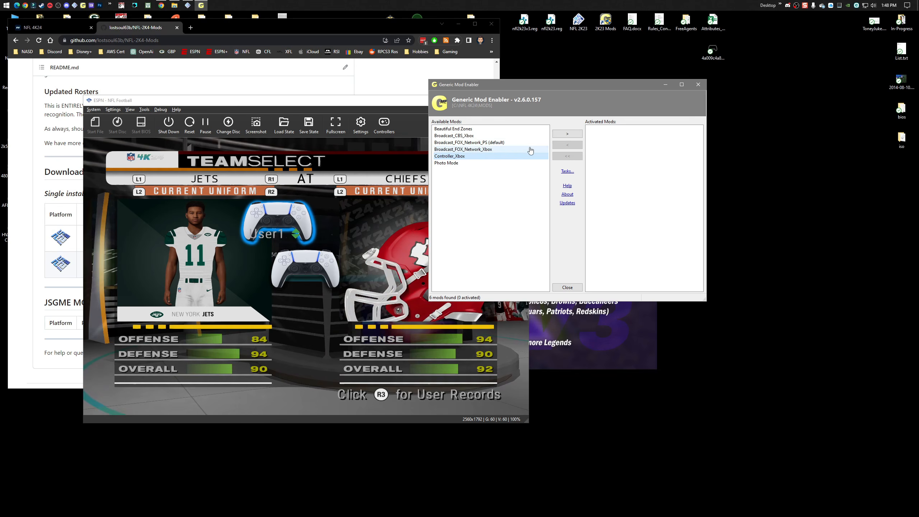
Activate the Controller_Xbox mod in the Generic Mod Enabler and switch back to the PCSX2 game window.
{"action": "left_click", "coordinate": [567, 133]}
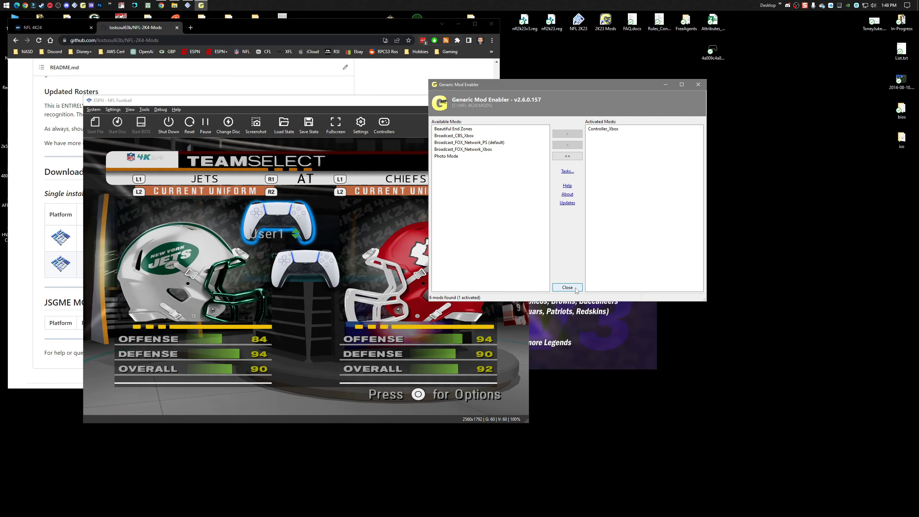
{"action": "left_click", "coordinate": [375, 105]}
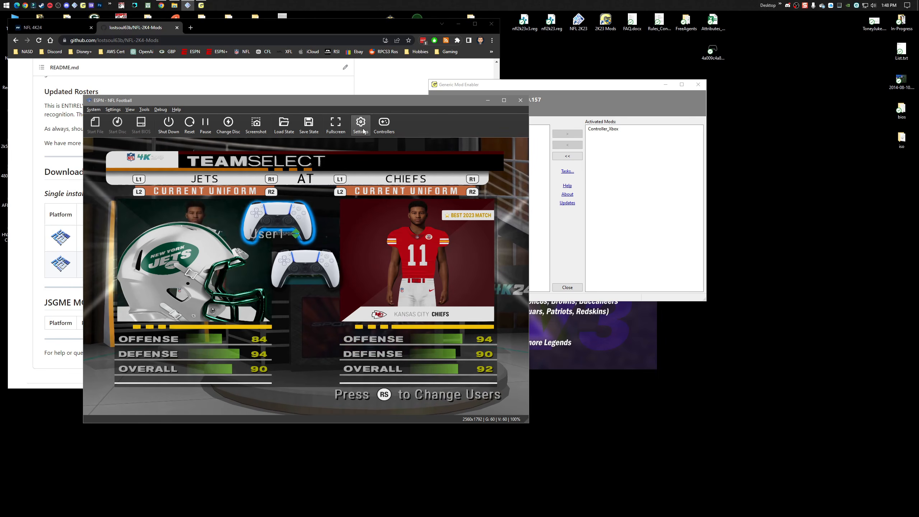
Assign F10 to Toggle Texture Replacements in the emulator's graphics hotkeys, and toggle texture replacements off and back on in the game.
{"action": "left_click", "coordinate": [113, 109]}
{"action": "left_click", "coordinate": [122, 204]}
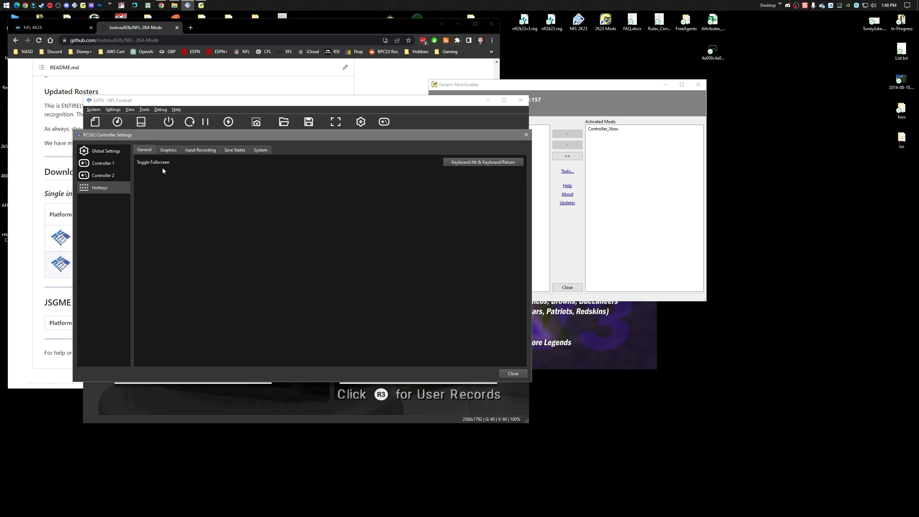
{"action": "left_click", "coordinate": [172, 151]}
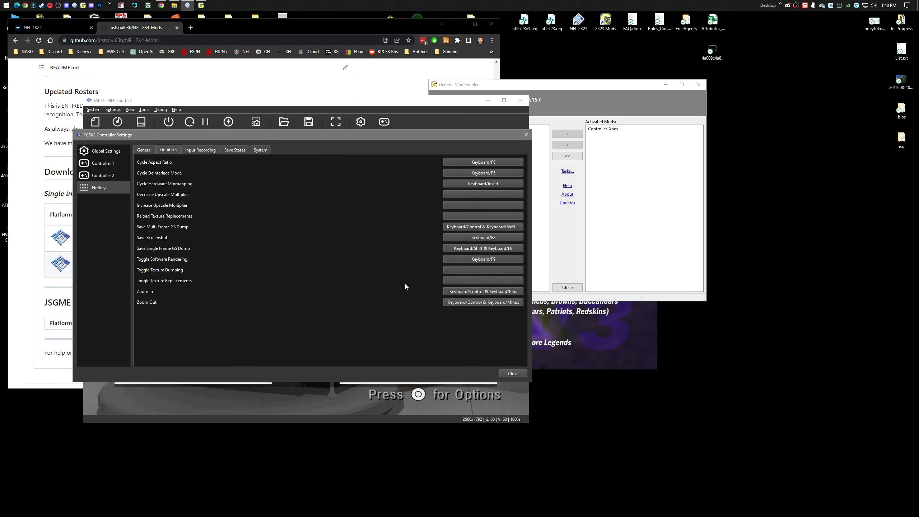
{"action": "left_click", "coordinate": [467, 280]}
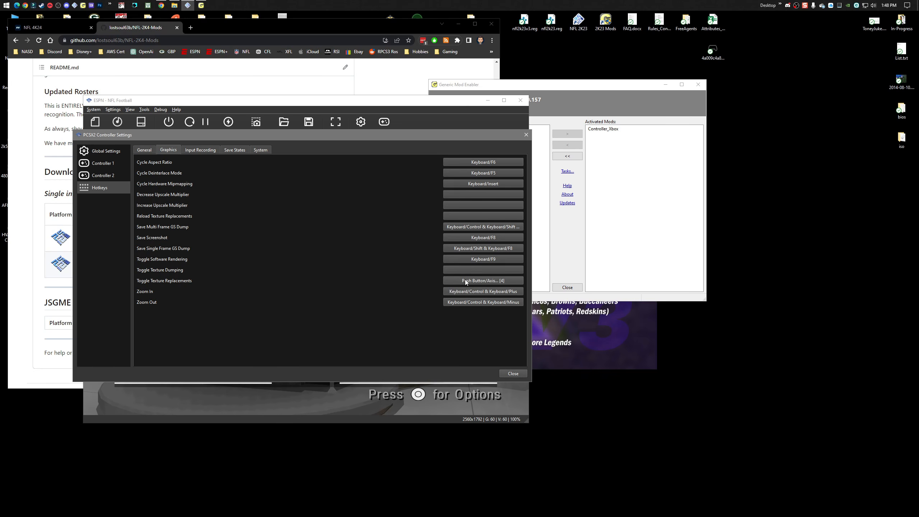
{"action": "left_click", "coordinate": [513, 373]}
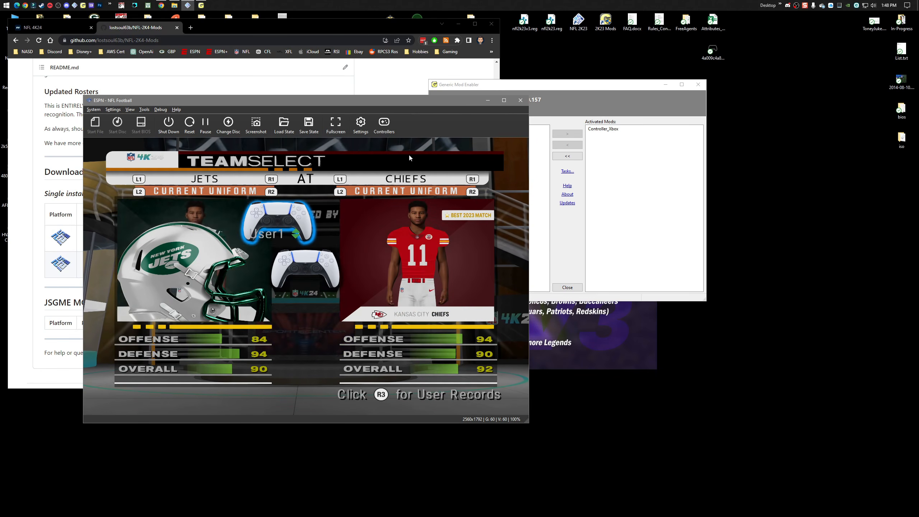
{"action": "key", "text": "F10"}
{"action": "key", "text": "F10"}
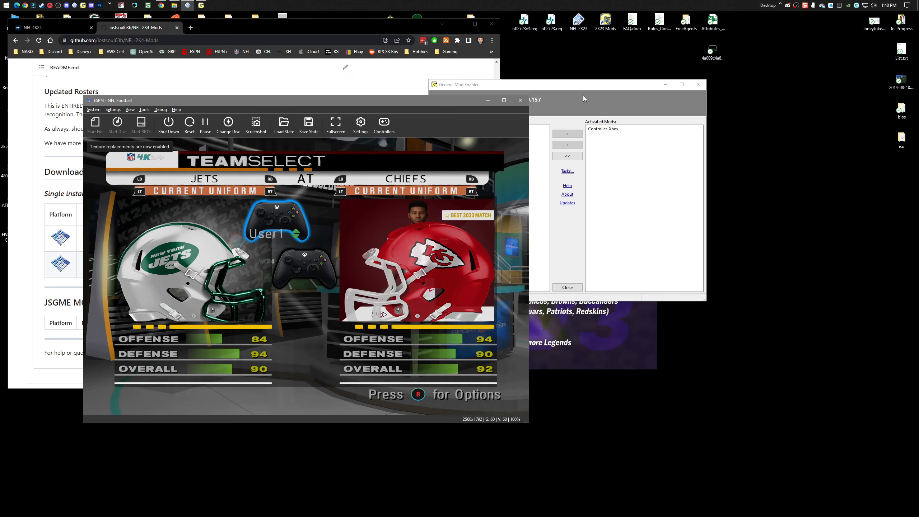
Move the Generic Mod Enabler away from the game window and close it.
{"action": "left_click", "coordinate": [581, 86]}
{"action": "left_click_drag", "start_coordinate": [581, 85], "coordinate": [610, 64]}
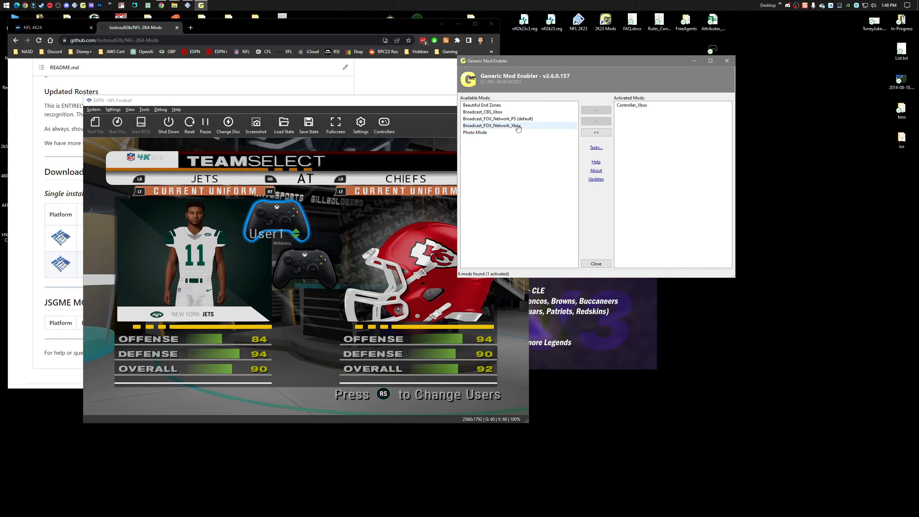
{"action": "left_click", "coordinate": [595, 263]}
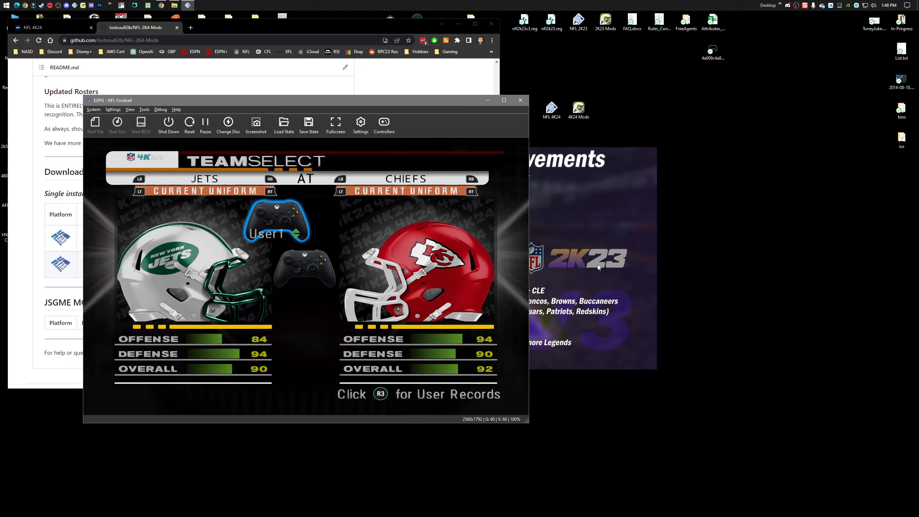
View the Release One description and downloads on the NFL 4K24 web page, and bring the emulator window back in front.
{"action": "left_click_drag", "start_coordinate": [406, 101], "coordinate": [512, 66]}
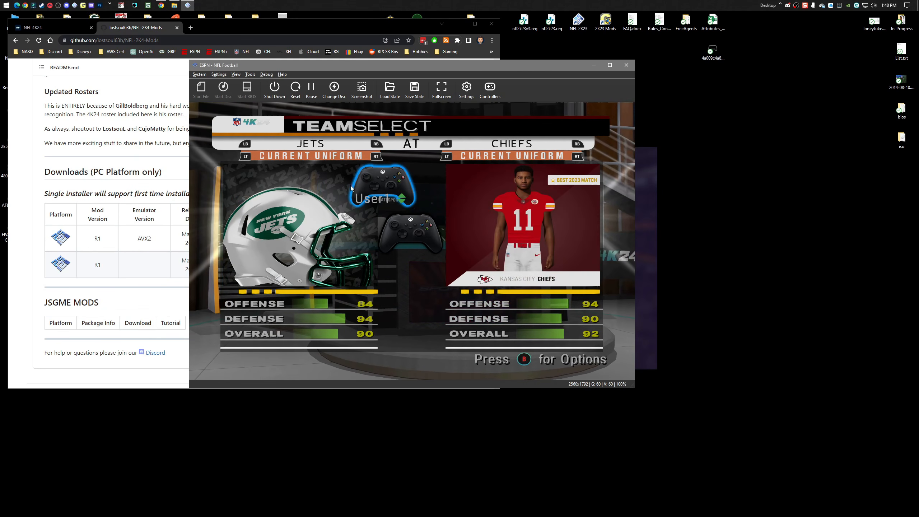
{"action": "left_click", "coordinate": [33, 27]}
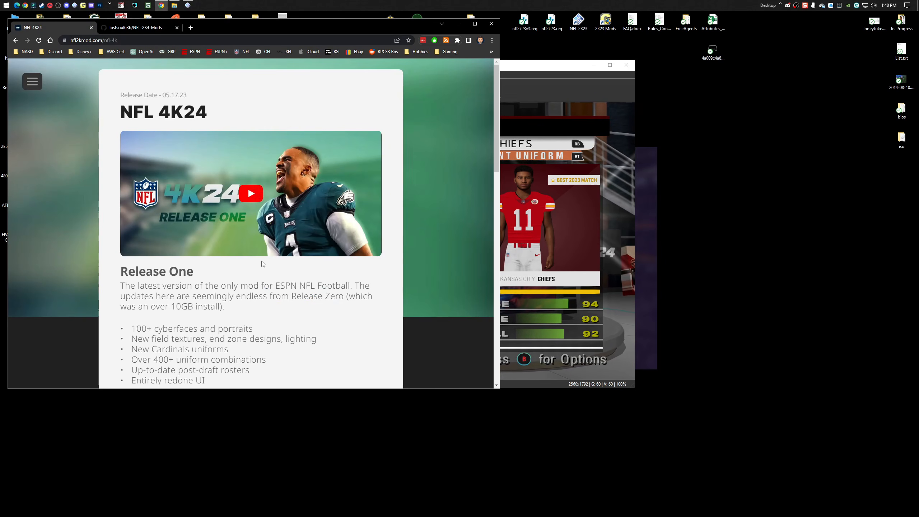
{"action": "scroll", "coordinate": [262, 264], "scroll_direction": "down", "scroll_amount": 2}
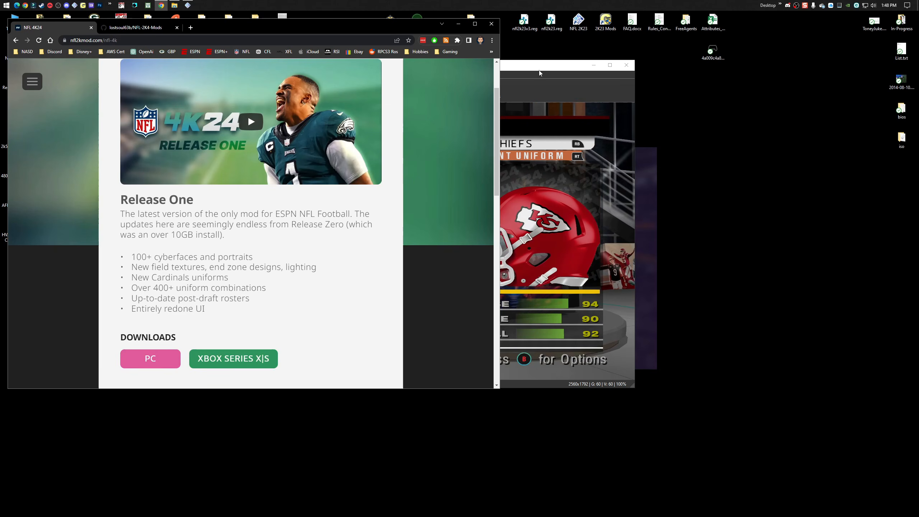
{"action": "left_click_drag", "start_coordinate": [539, 72], "coordinate": [523, 51]}
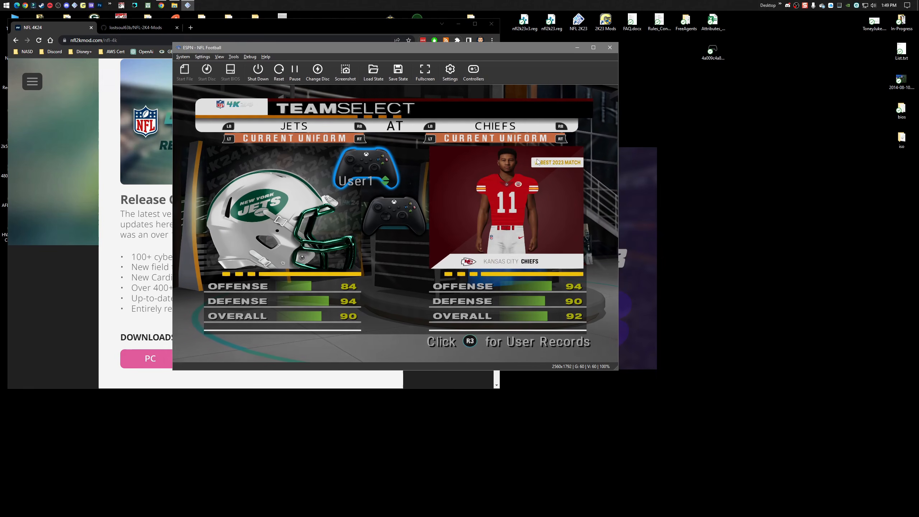